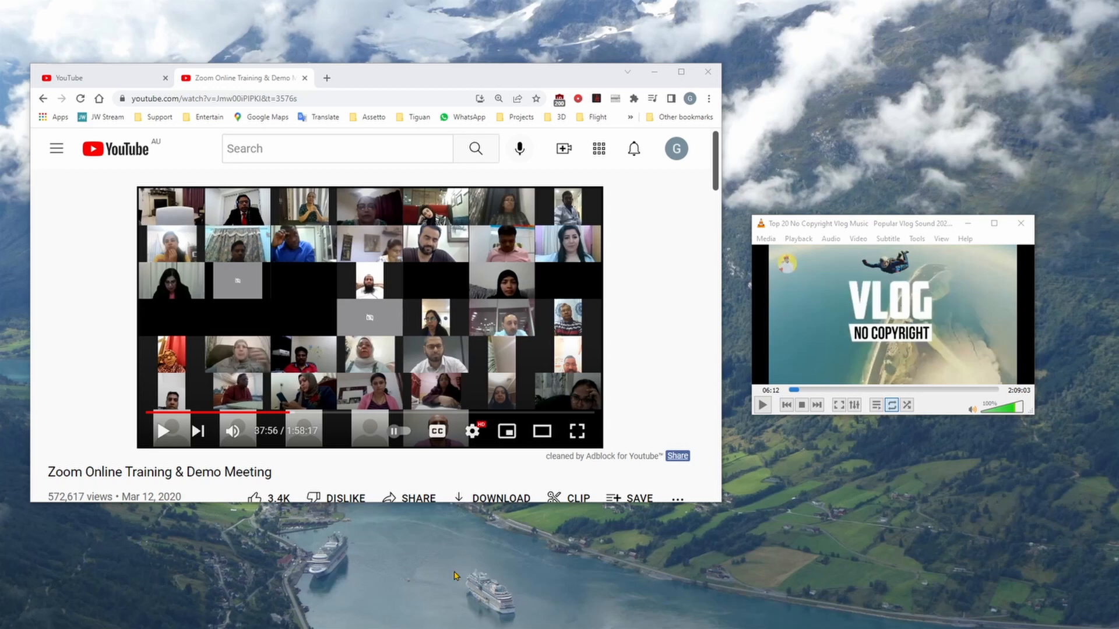
Step: Play the VLC vlog music and the YouTube Zoom meeting video together, and pause both
left_click(764, 406)
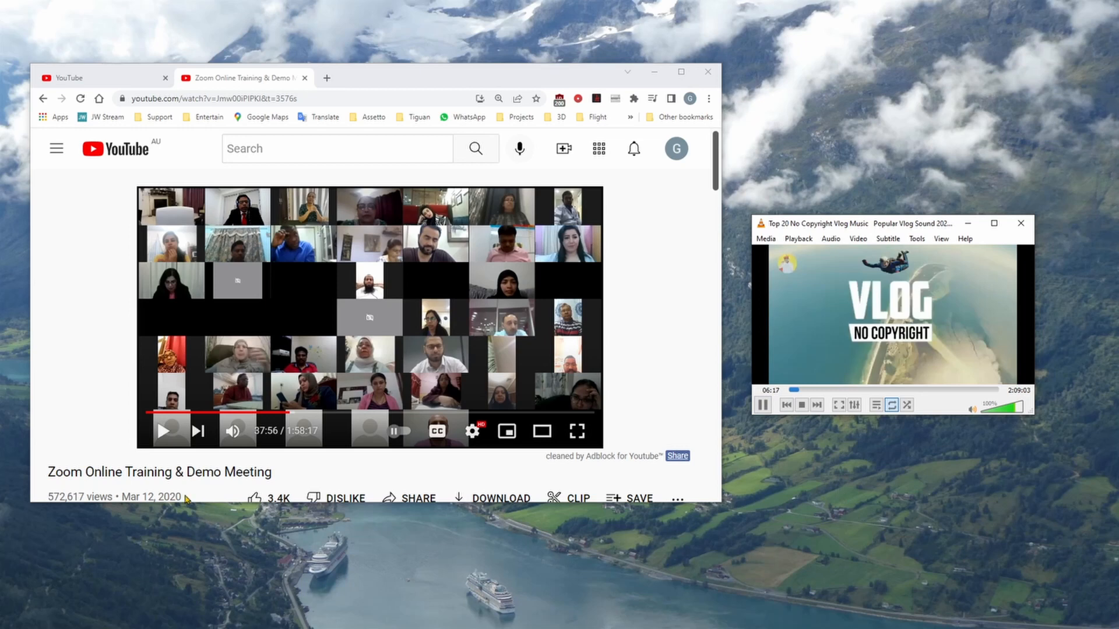
left_click(163, 434)
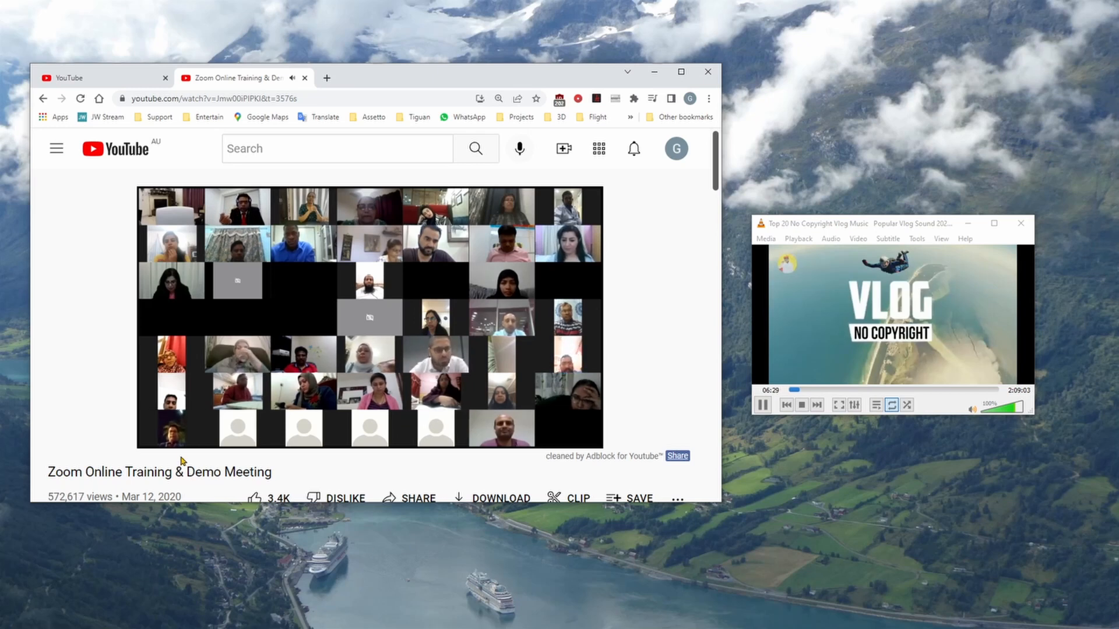
left_click(163, 431)
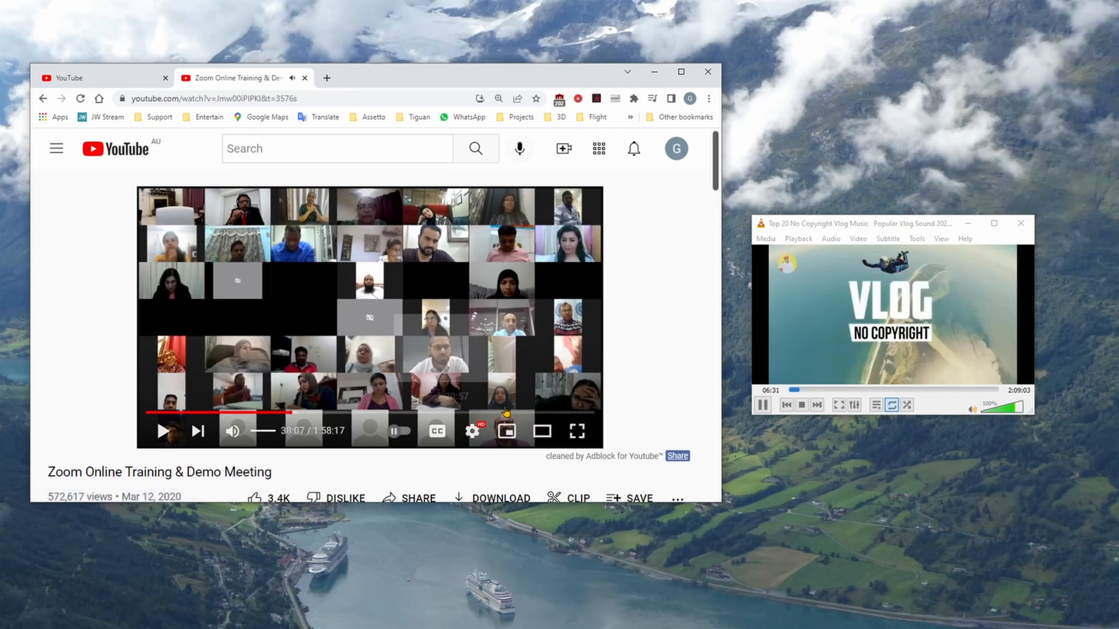
left_click(763, 405)
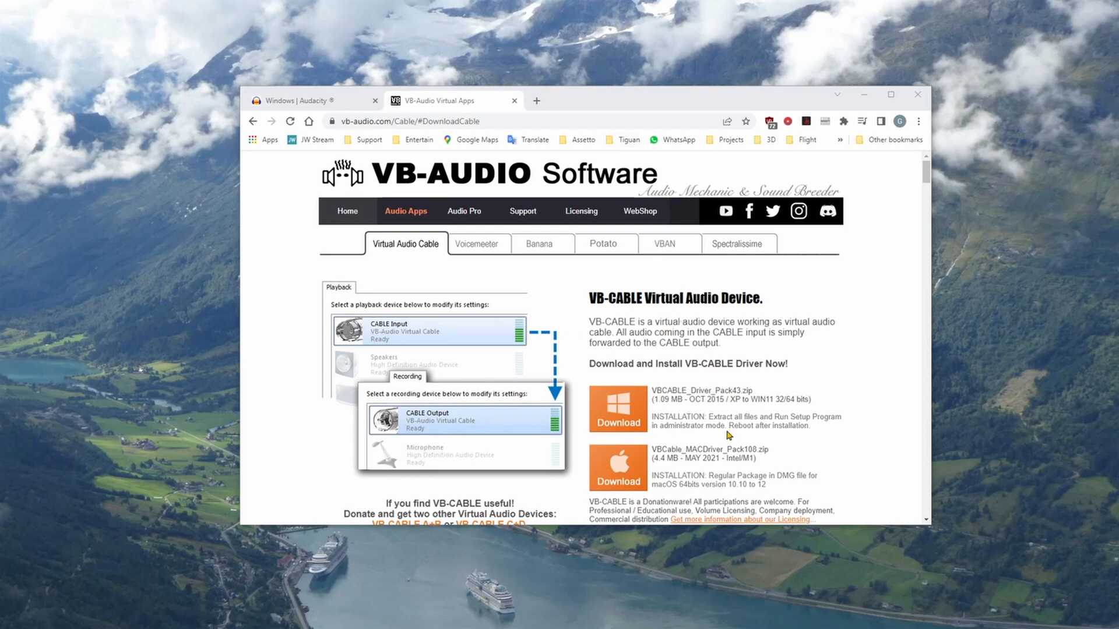
Step: Examine the VB-CABLE download page with its additional virtual cables, and the Audacity download page for Windows
scroll(711, 421, "down", 1)
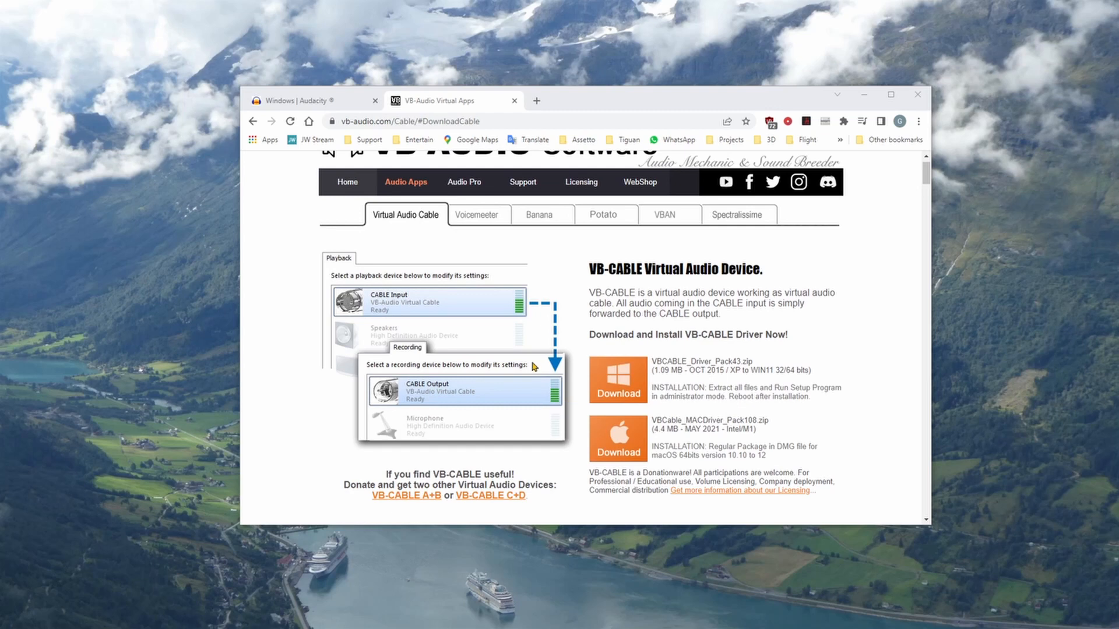
scroll(513, 376, "down", 2)
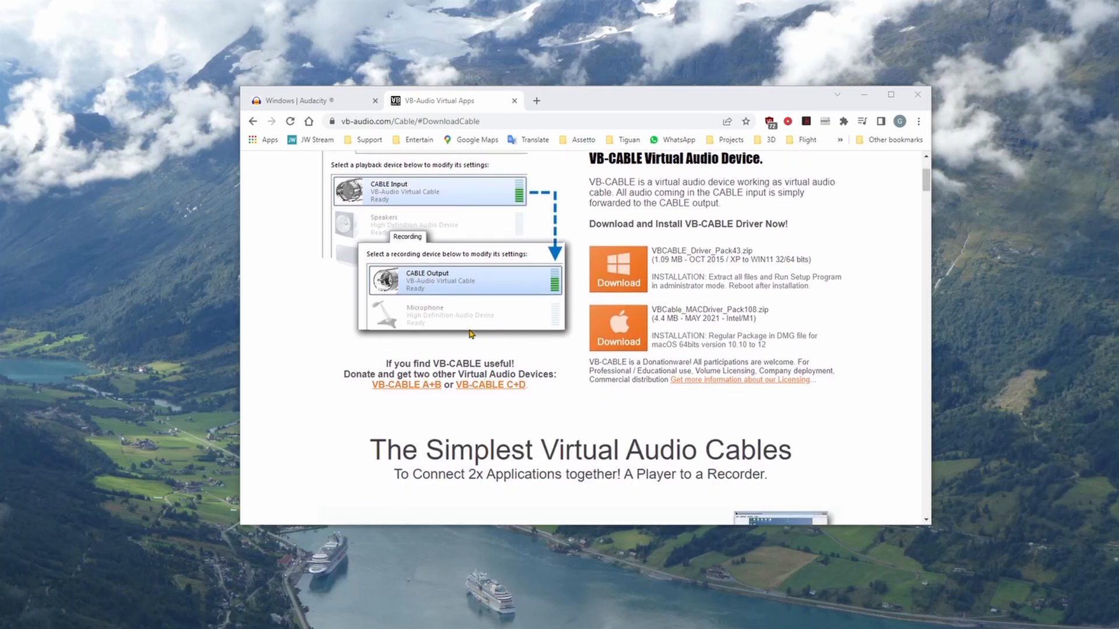
scroll(471, 333, "down", 5)
scroll(557, 353, "down", 9)
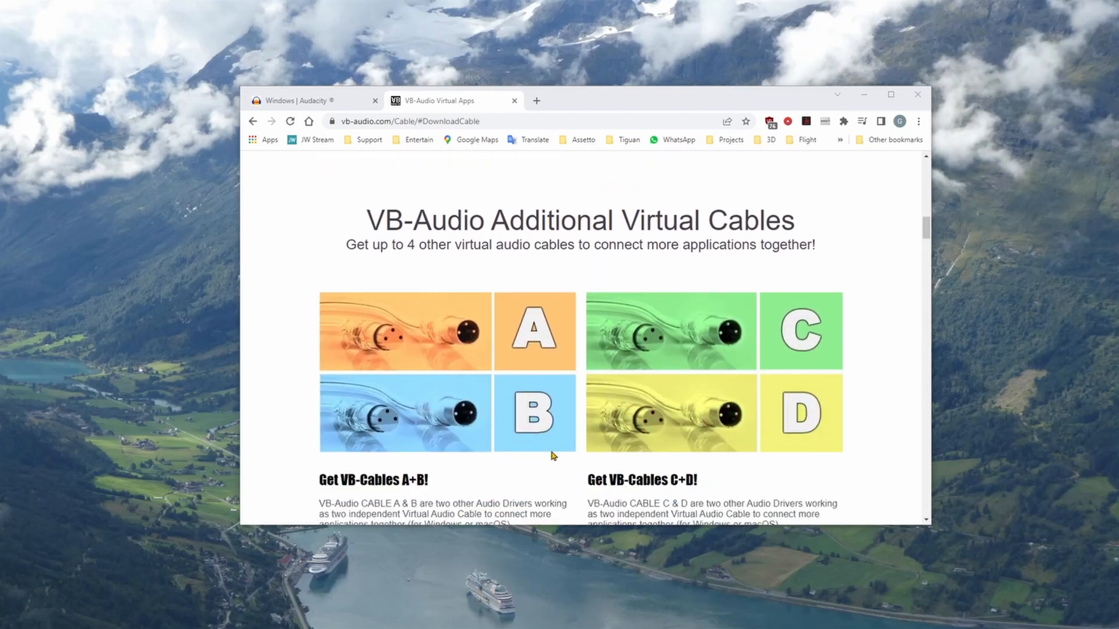
scroll(554, 460, "up", 3)
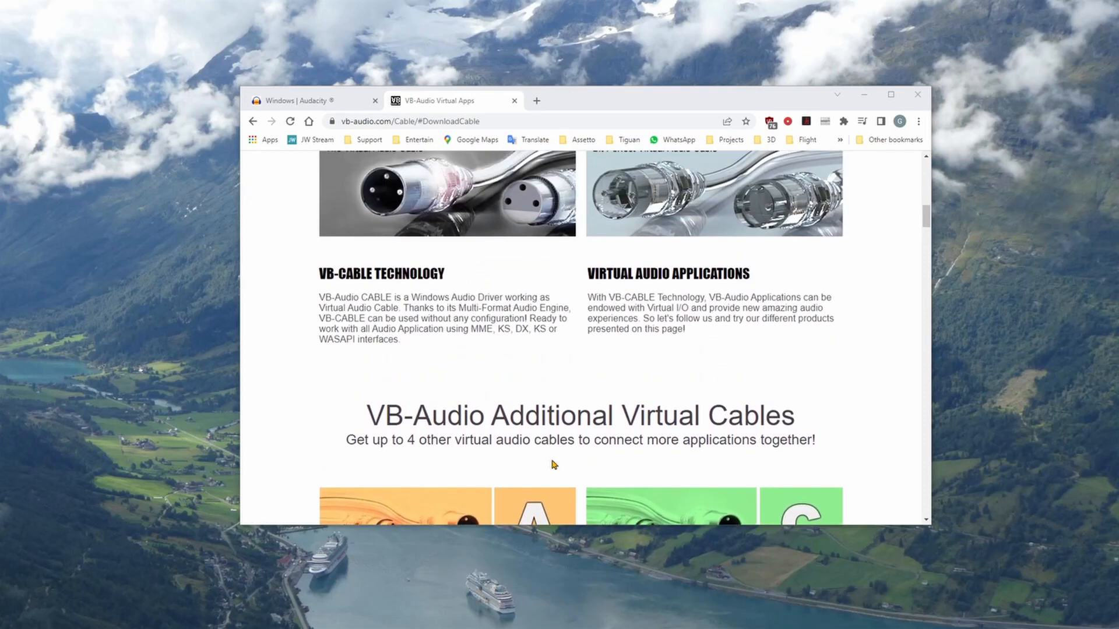
scroll(553, 464, "up", 10)
scroll(747, 402, "up", 2)
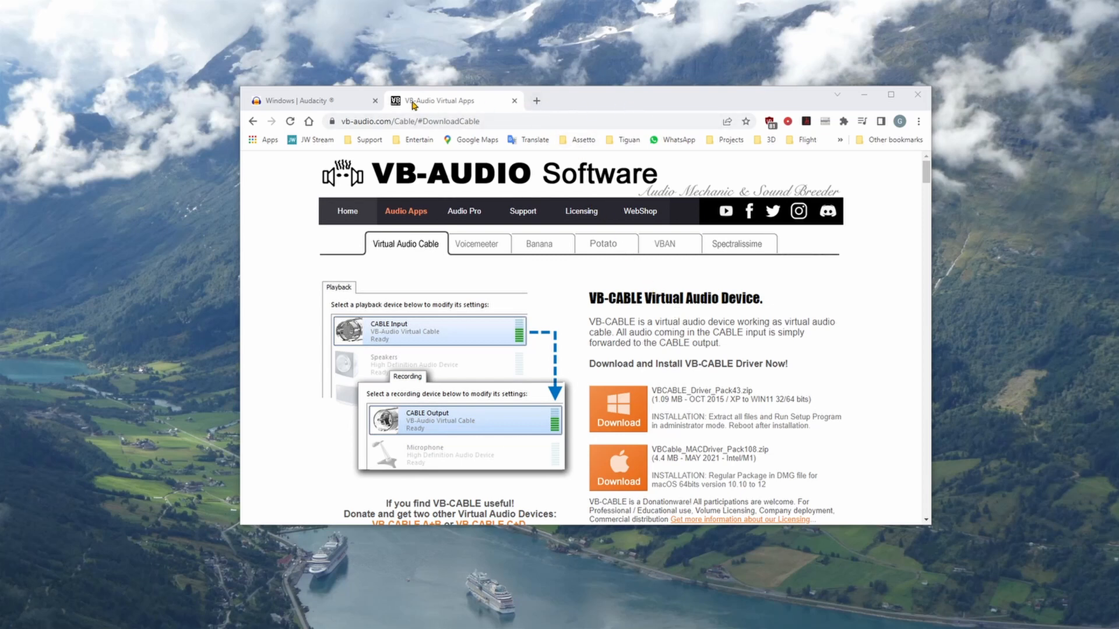
left_click(303, 105)
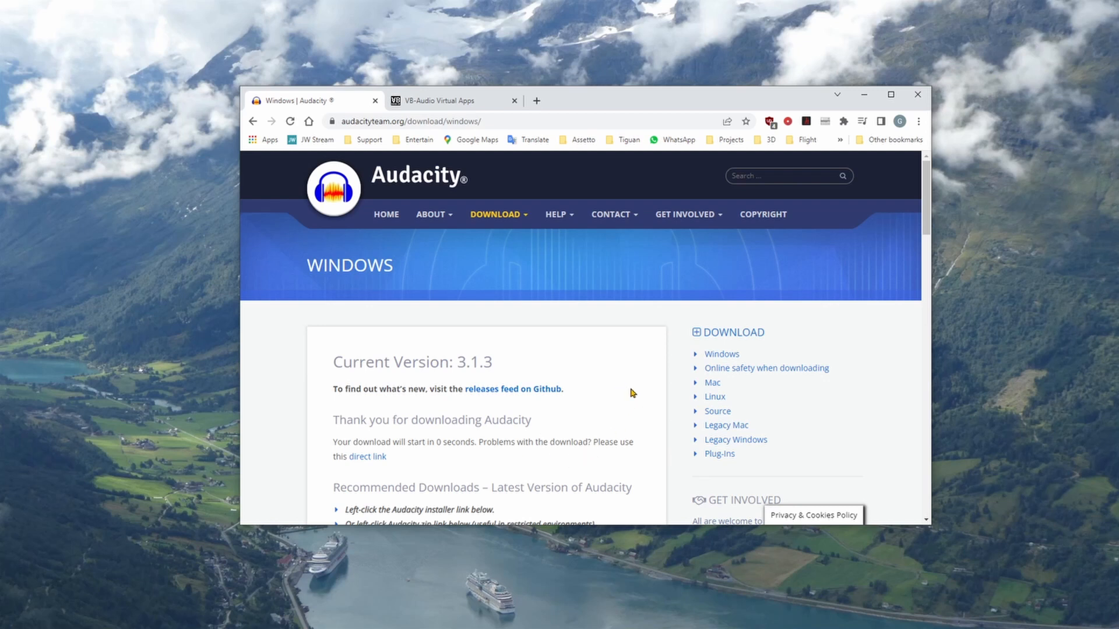
mouse_move(513, 217)
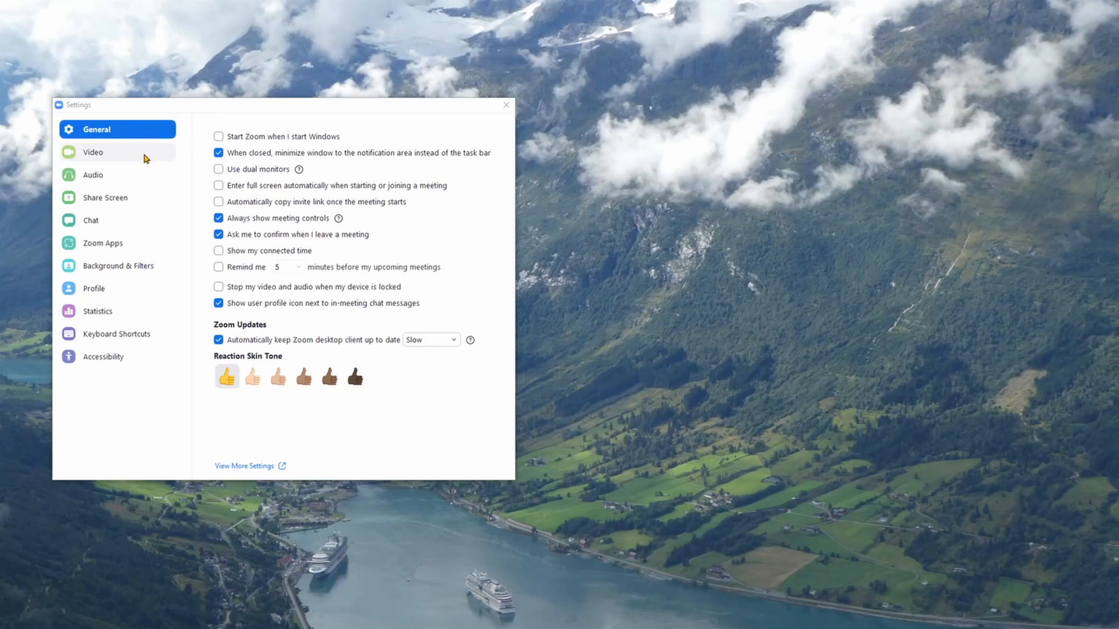
Step: Set the speaker in Zoom's audio settings to CABLE Input (VB-Audio Virtual Cable)
left_click(94, 176)
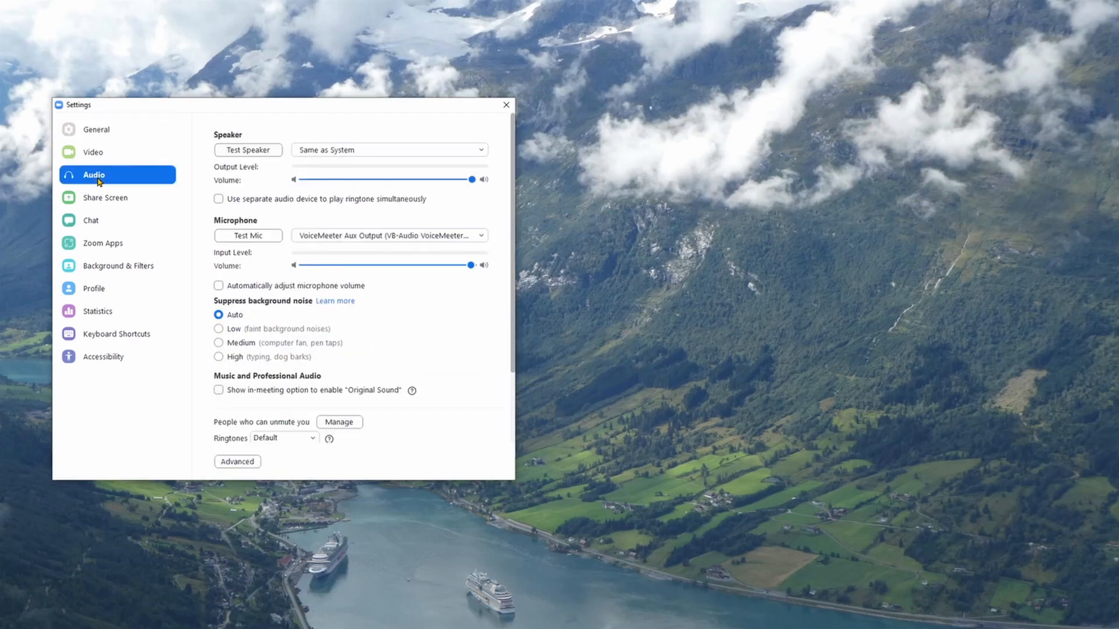
left_click(408, 153)
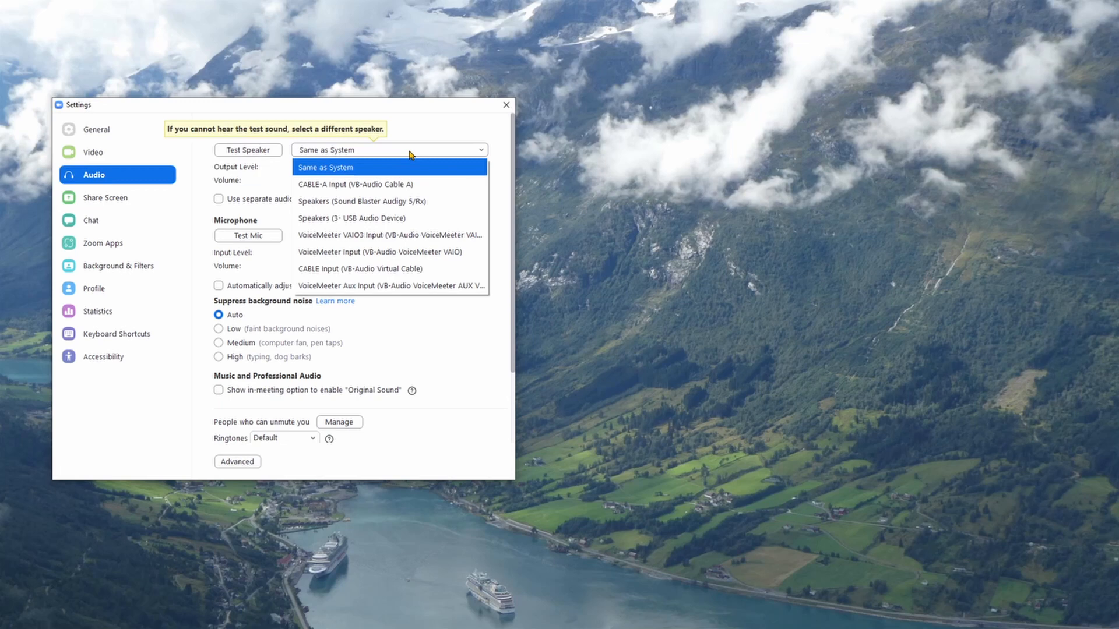
left_click(380, 271)
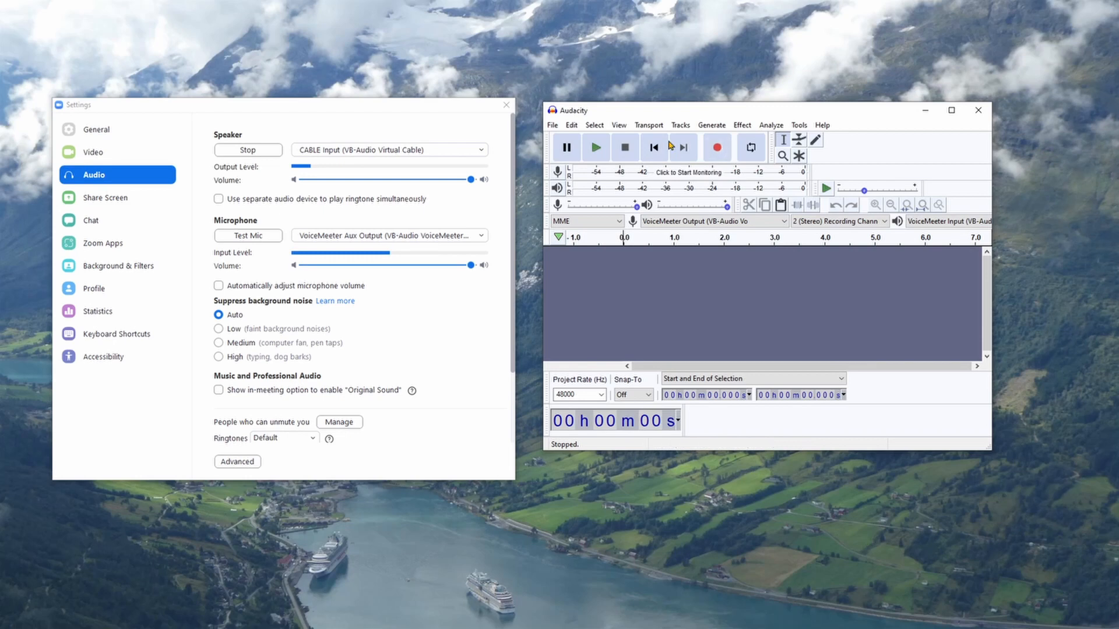
Step: Switch to Audacity and enable overdub playback of other tracks and software playthrough of input in the recording preferences
left_click(572, 125)
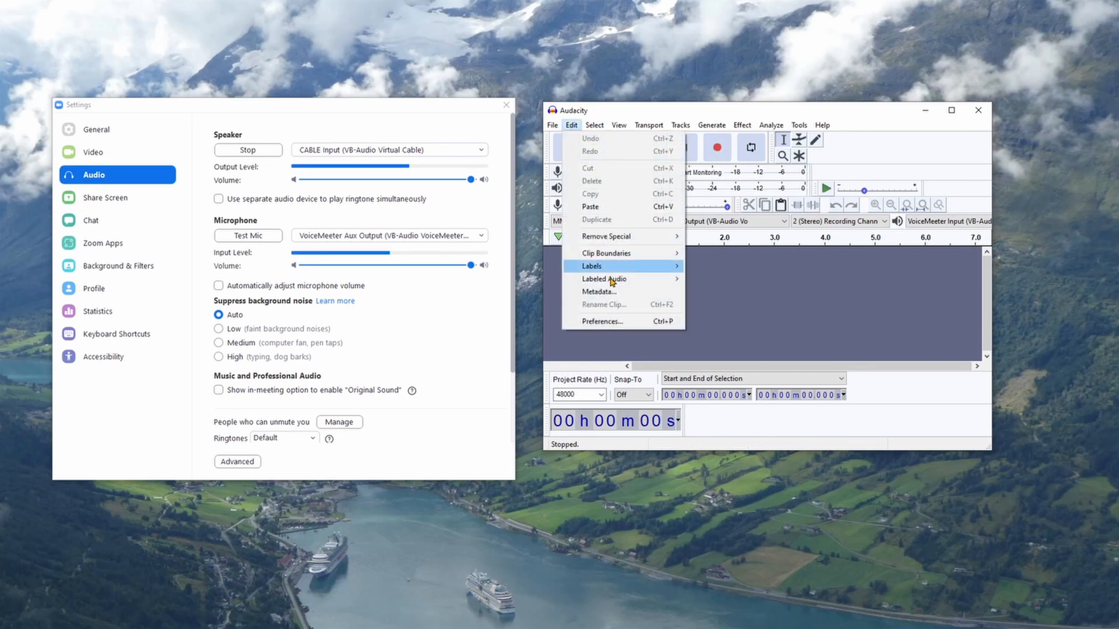
left_click(596, 328)
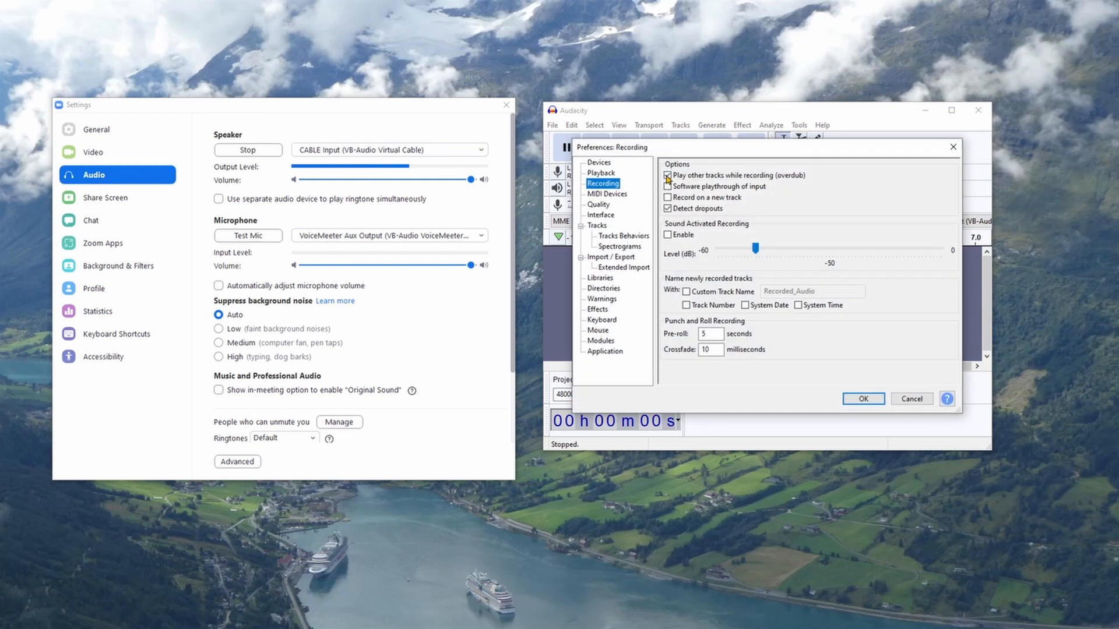
left_click(668, 176)
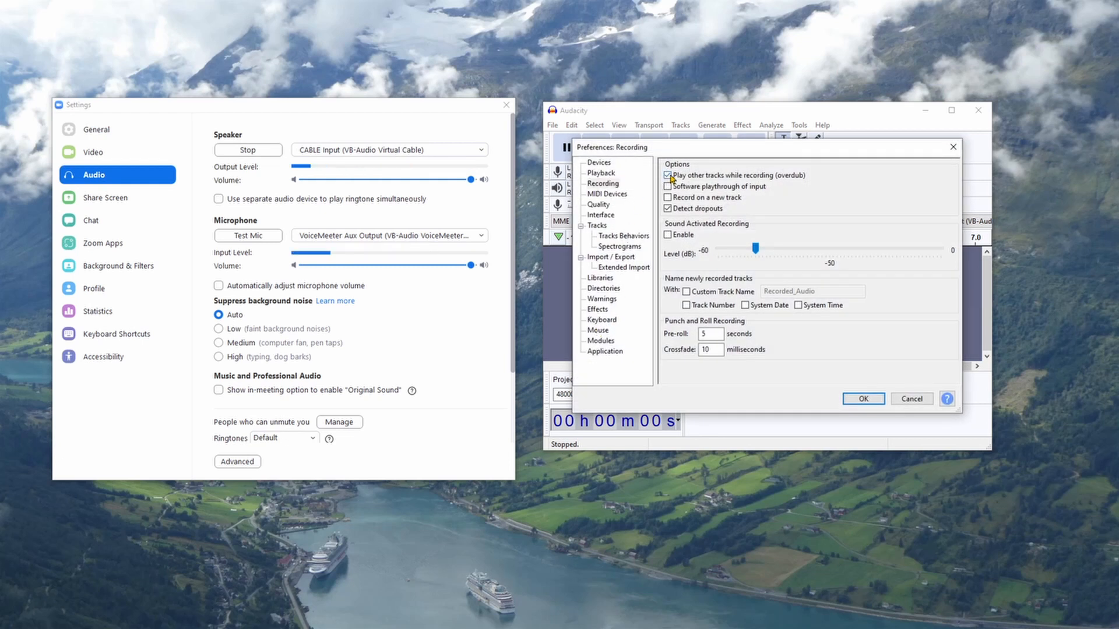
left_click(668, 187)
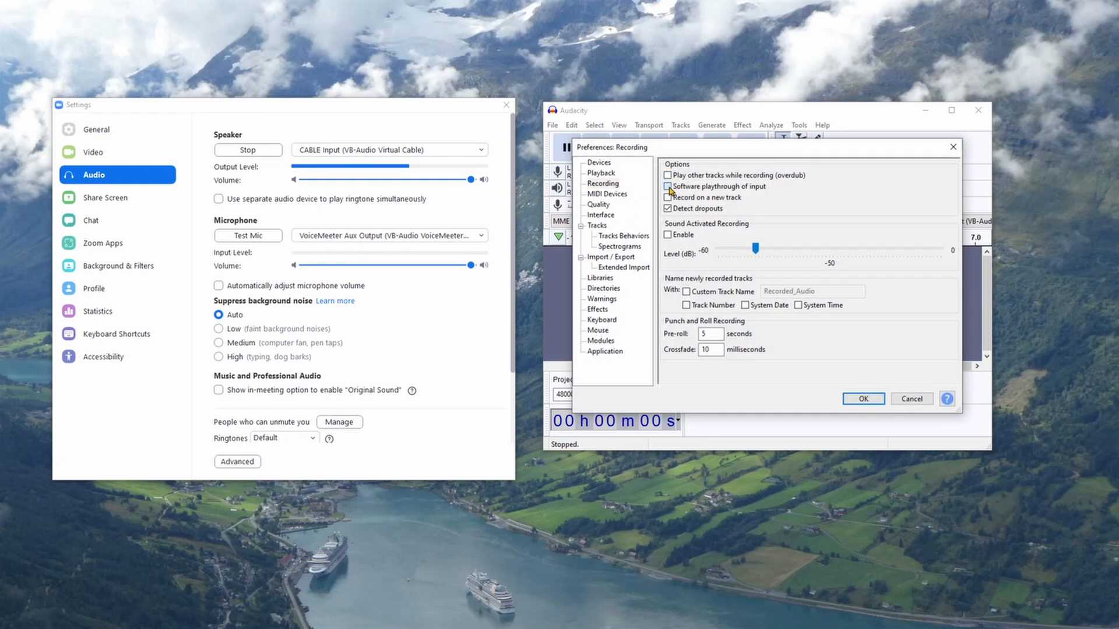
left_click(865, 398)
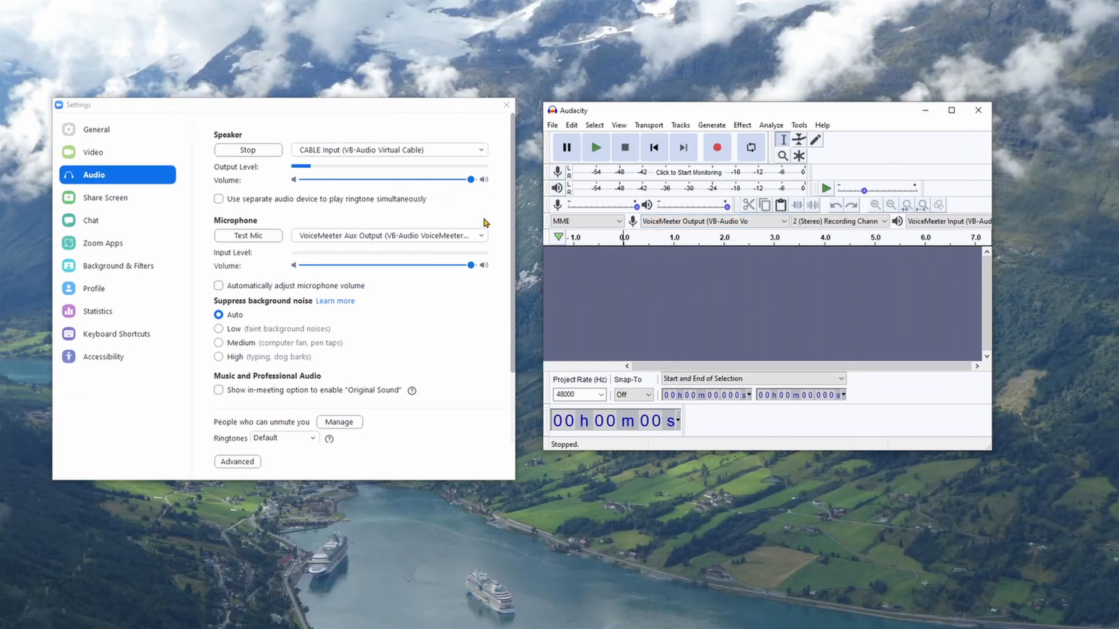
Step: Set the recording device to CABLE Output (VB-Audio Virtual) and review the available playback devices
left_click(738, 223)
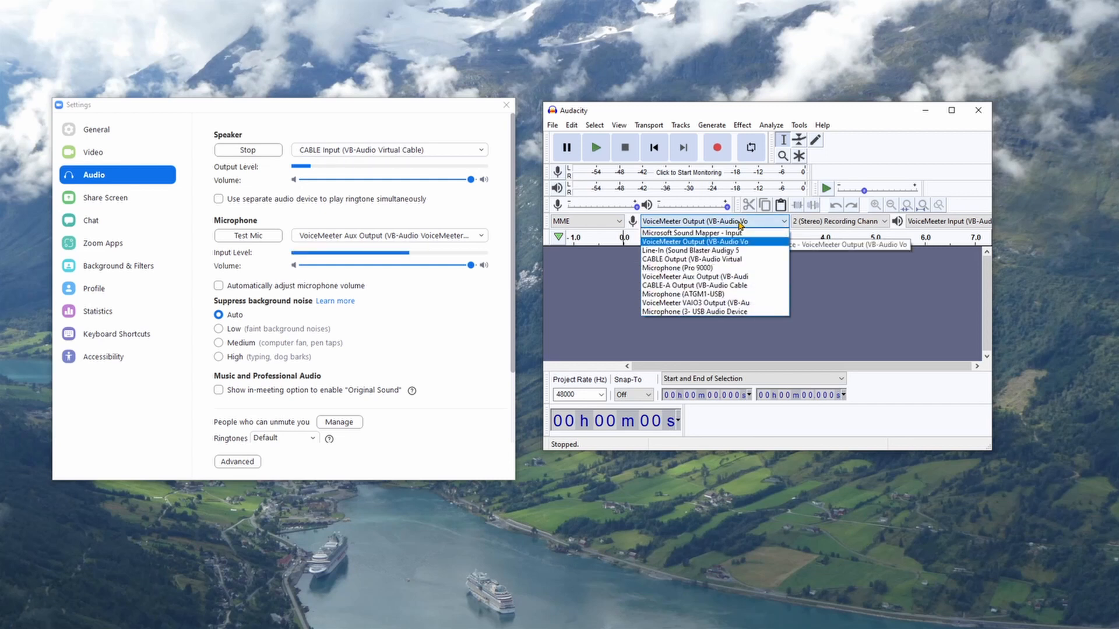
left_click(673, 263)
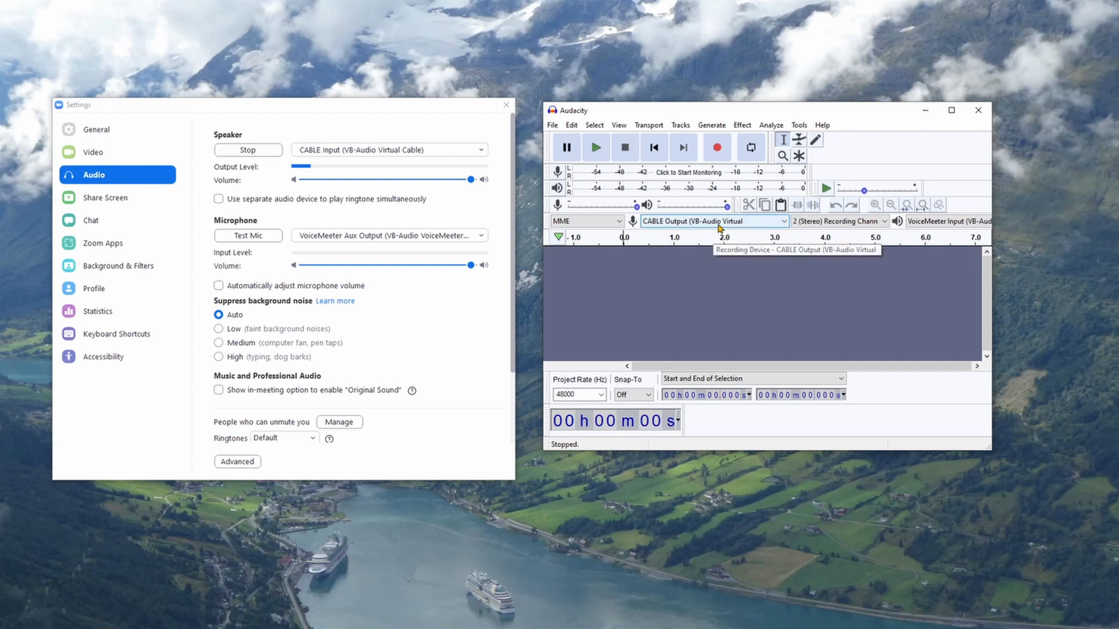
left_click(933, 224)
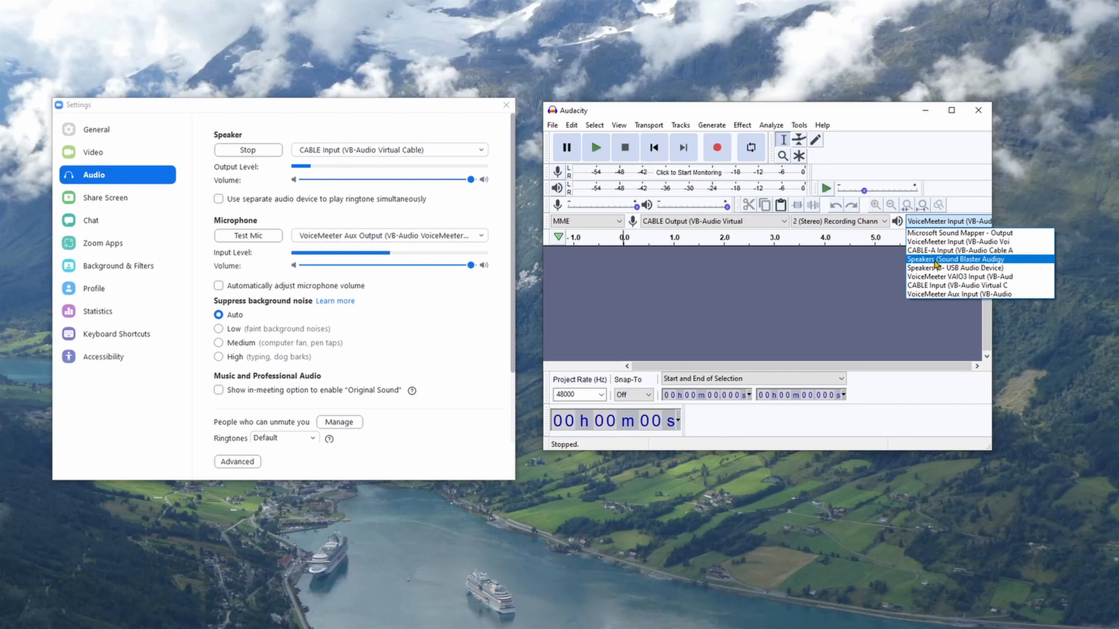
left_click(935, 222)
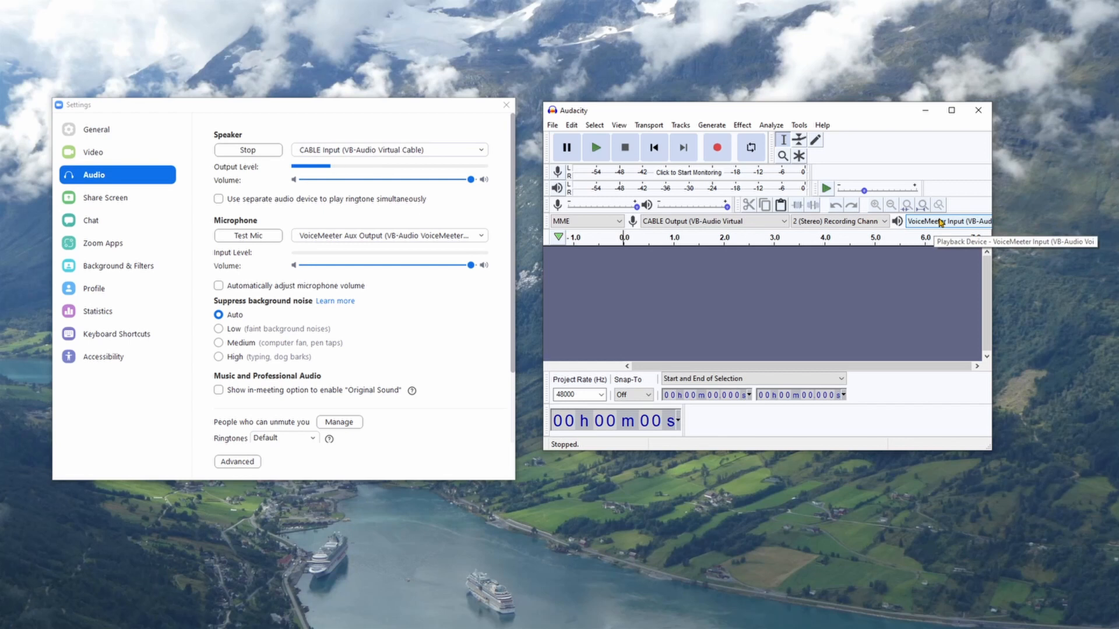
Step: Monitor the recording level of Zoom's test sound in Audacity, and stop both the monitoring and the Zoom speaker test
left_click(673, 170)
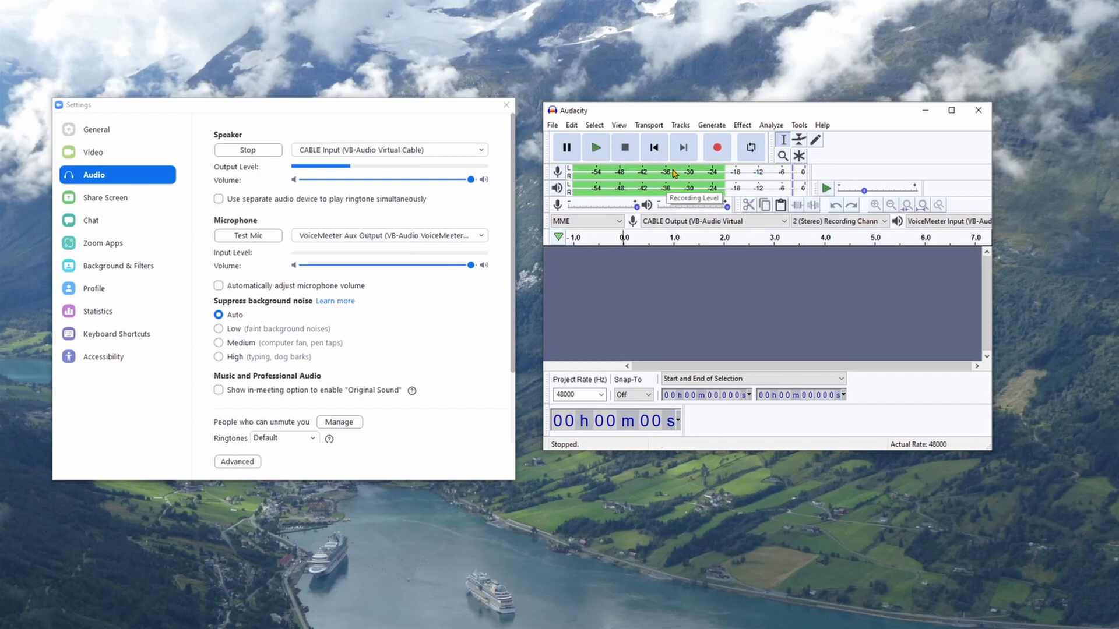
left_click(674, 176)
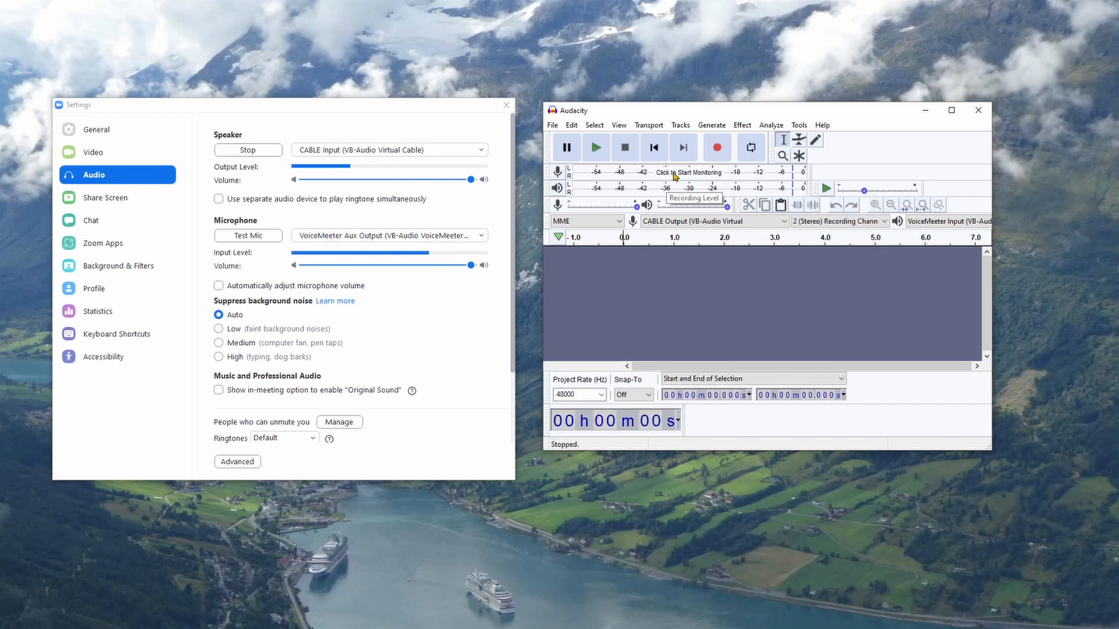
left_click(248, 151)
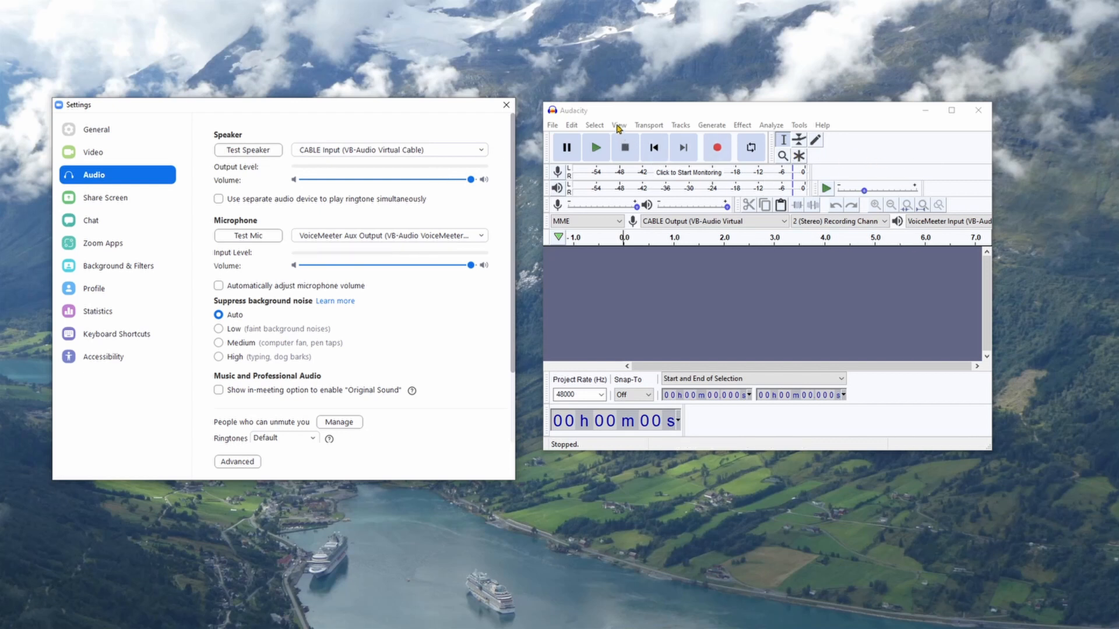
Step: Hide the Transport and Tools toolbars in Audacity
left_click(619, 126)
mouse_move(658, 225)
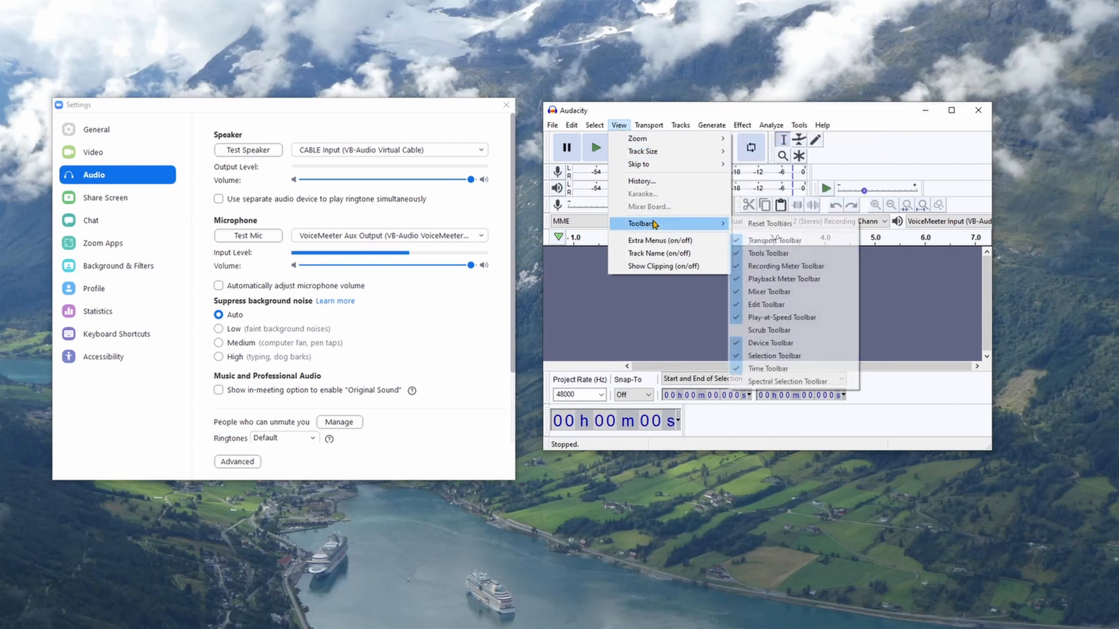
left_click(737, 241)
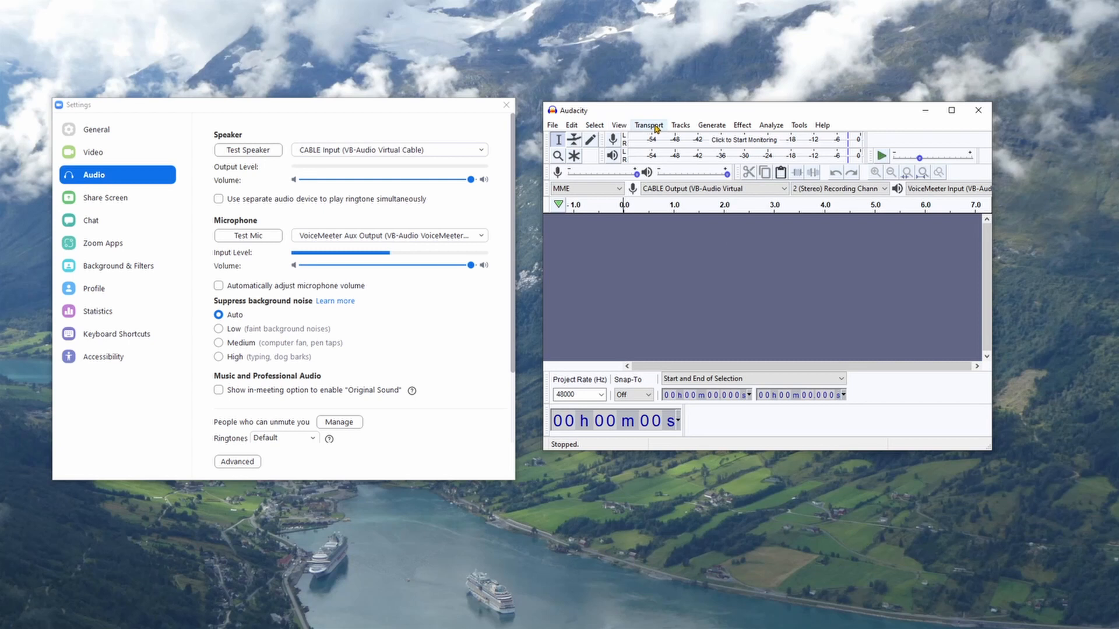
left_click(617, 125)
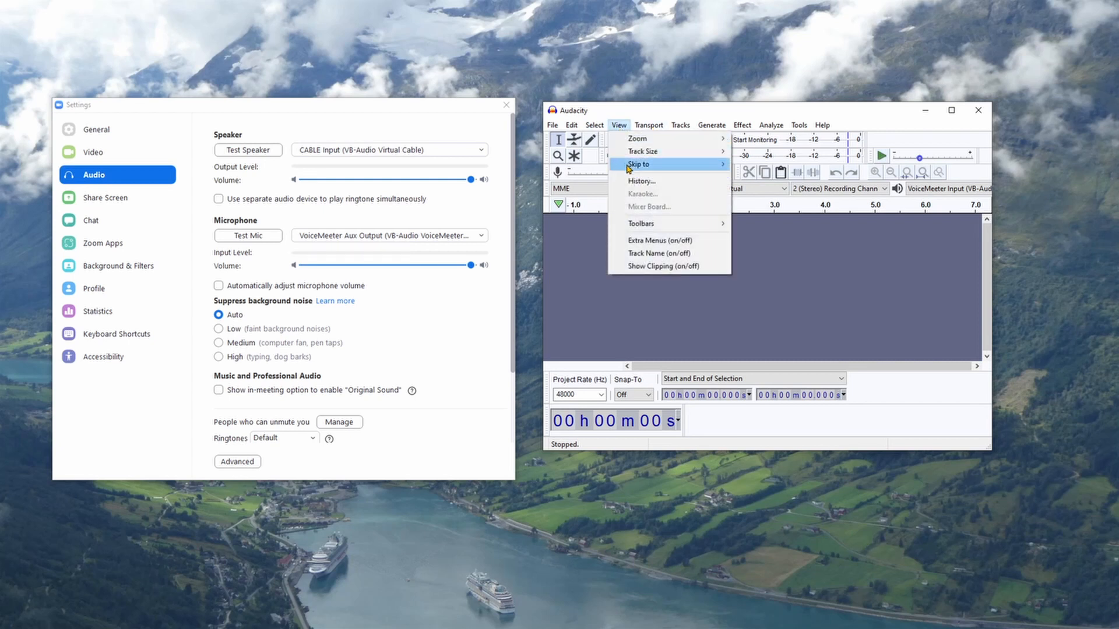
mouse_move(670, 224)
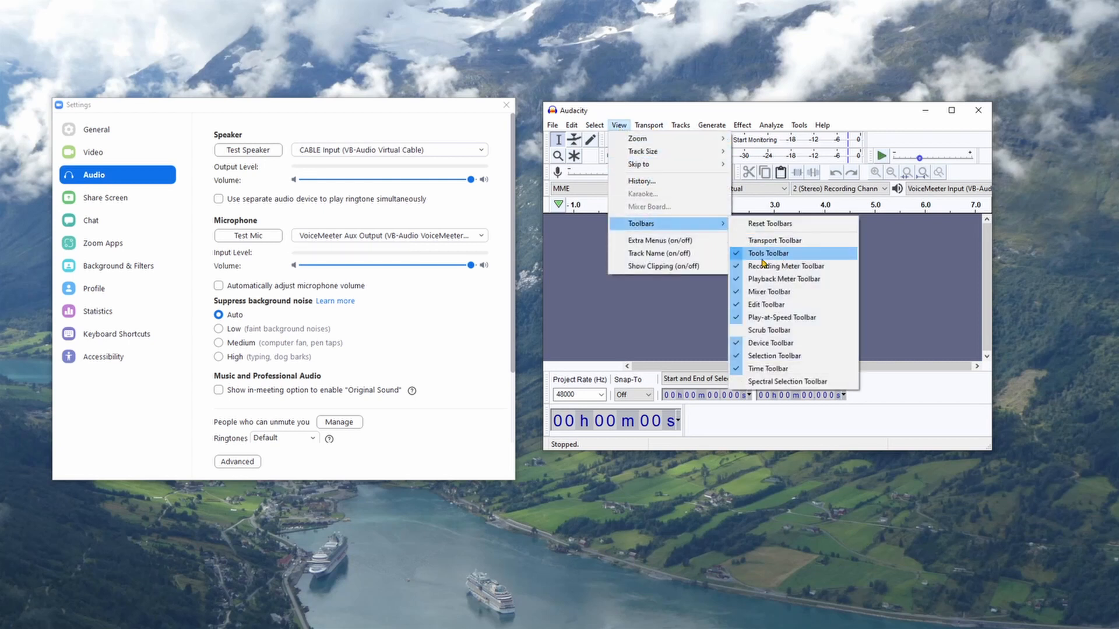
left_click(737, 257)
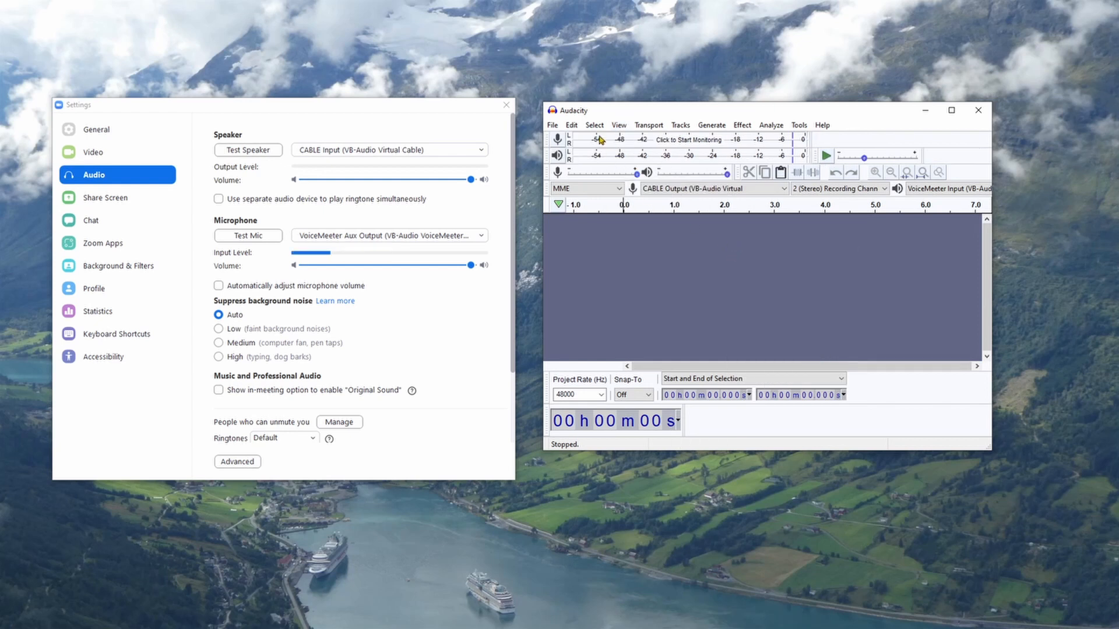
Step: Hide the Mixer and Edit toolbars in Audacity
left_click(618, 126)
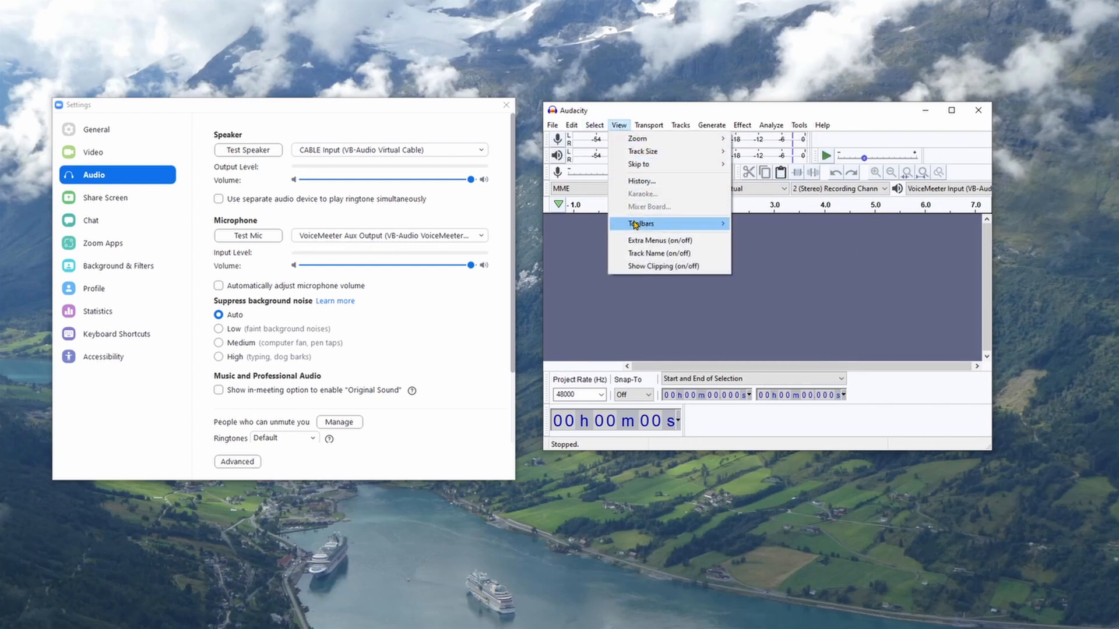
mouse_move(635, 224)
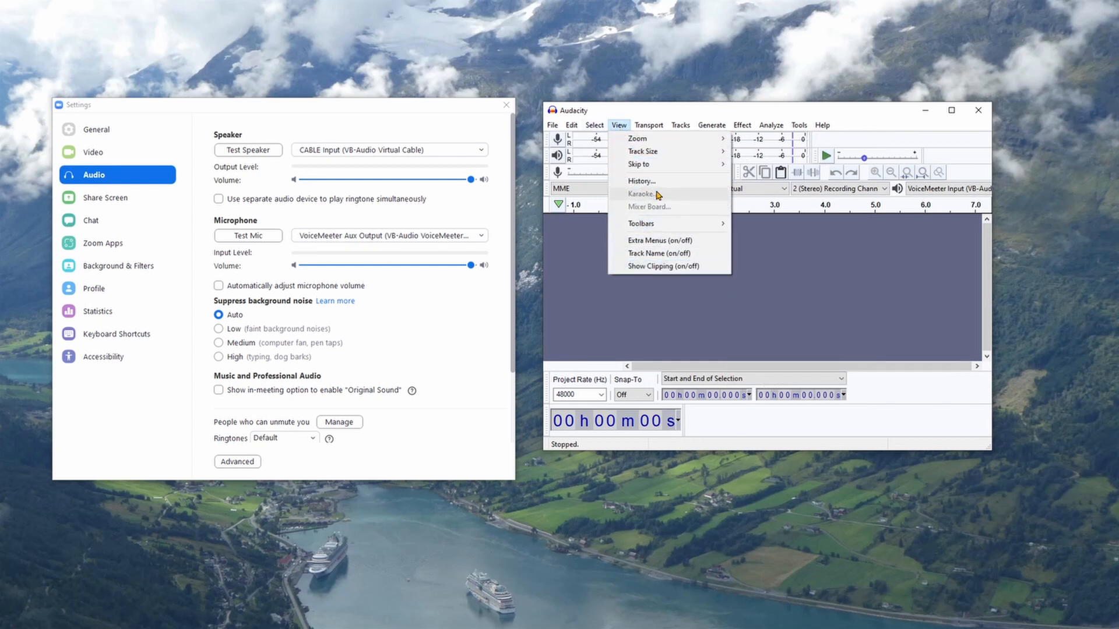
mouse_move(683, 228)
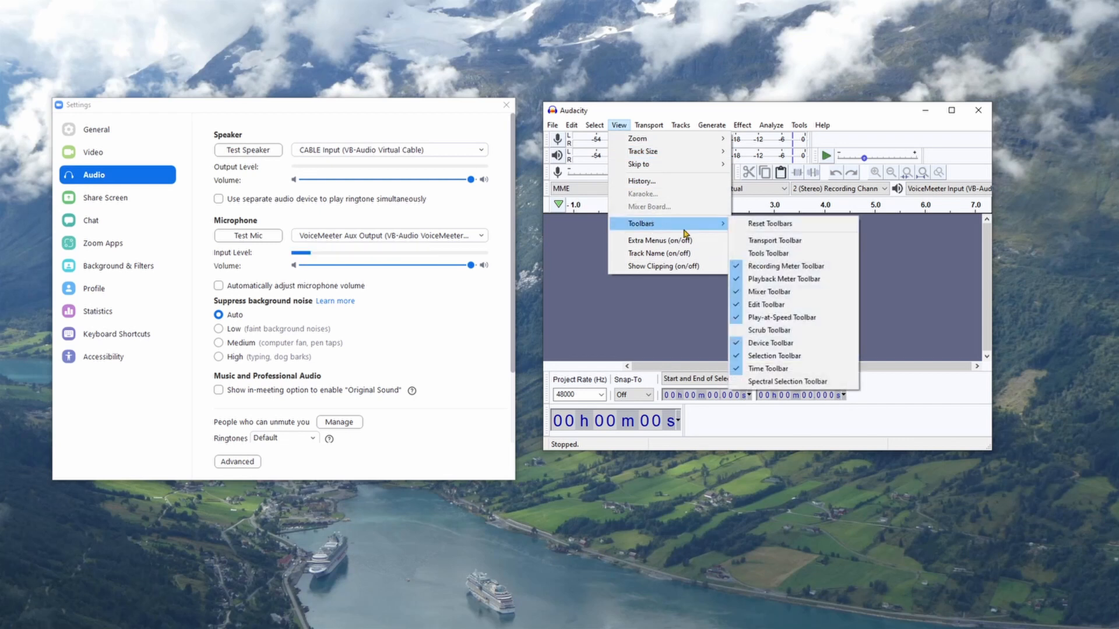
left_click(736, 297)
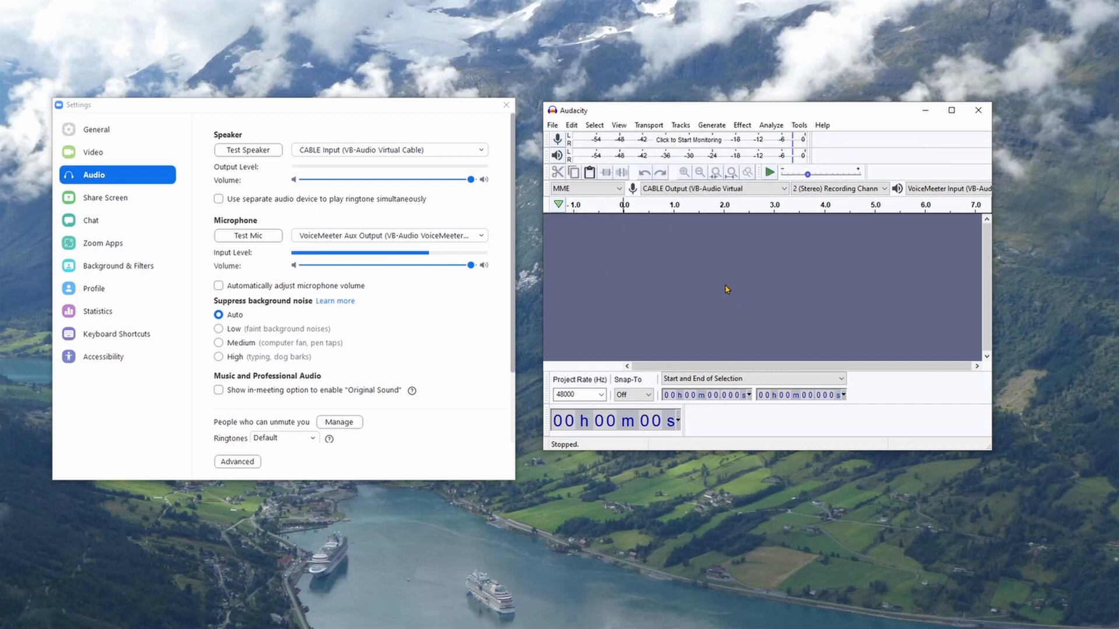
left_click(619, 125)
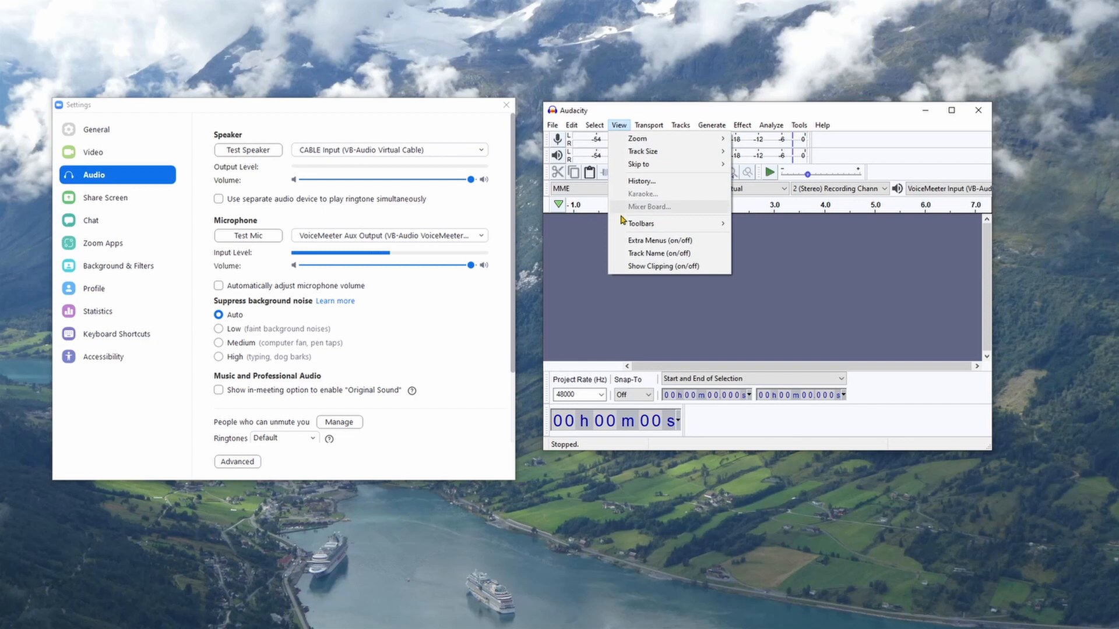
mouse_move(641, 226)
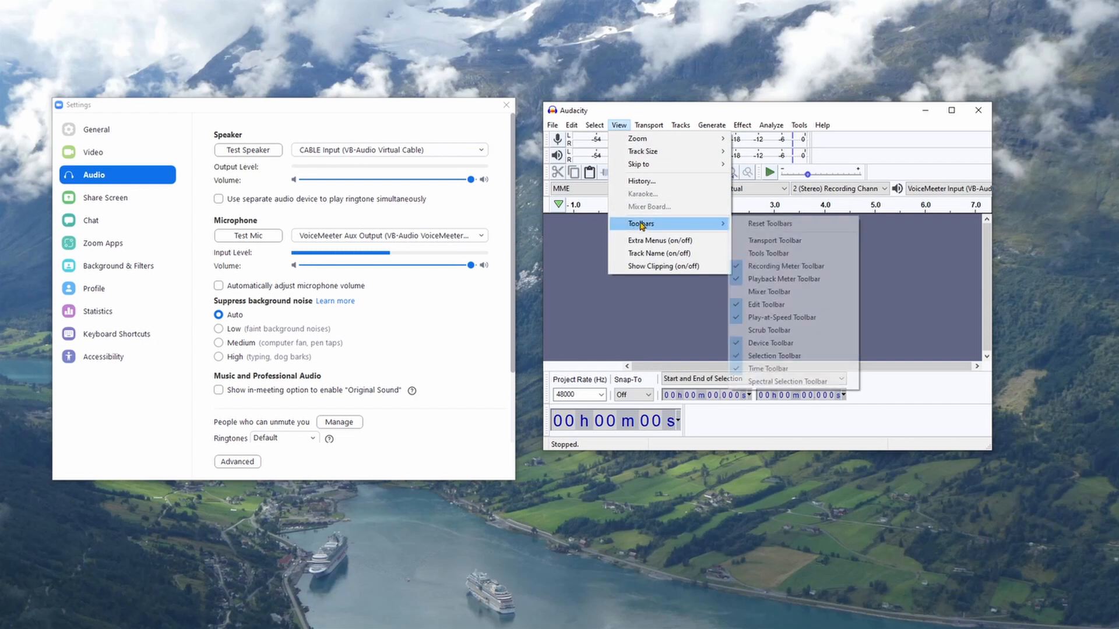
left_click(737, 305)
Step: Hide the Play-at-Speed and Device toolbars in Audacity
left_click(619, 127)
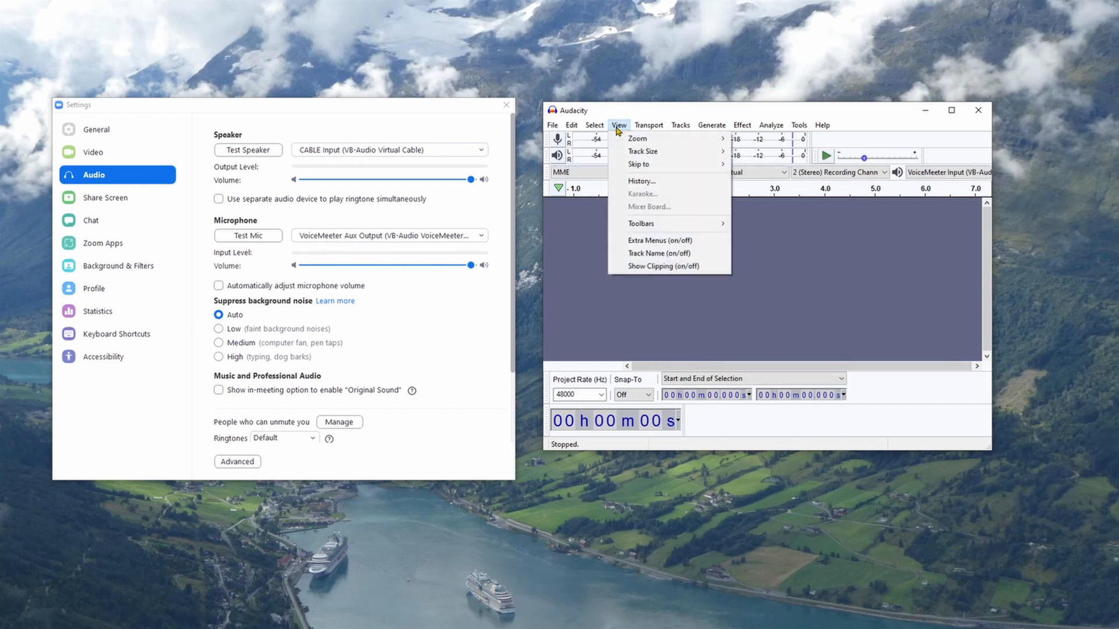
mouse_move(658, 225)
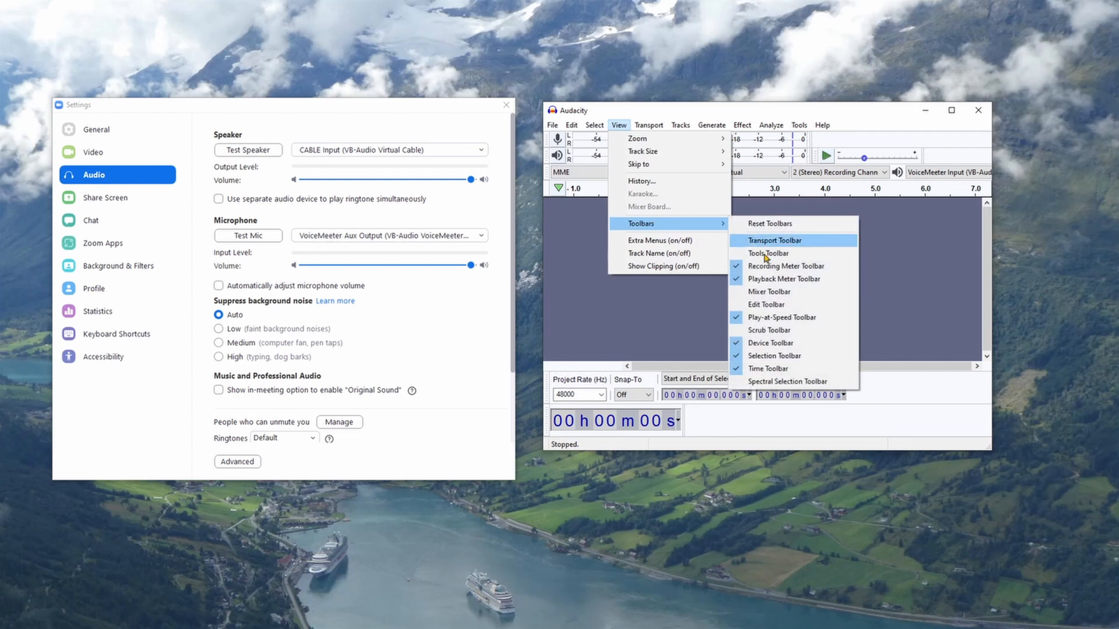
left_click(736, 319)
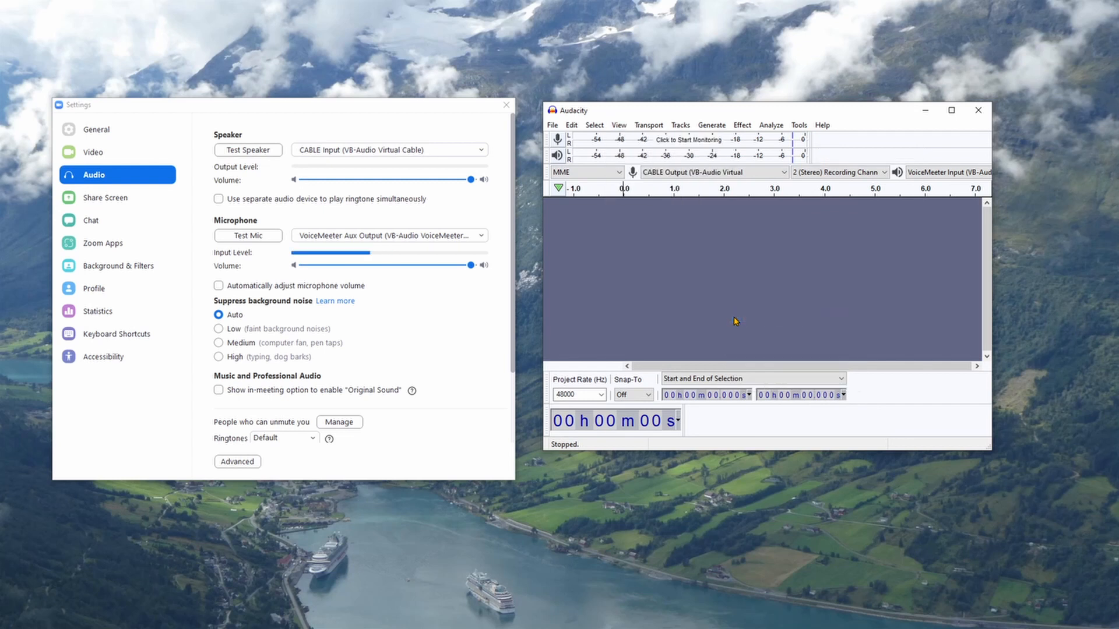
left_click(620, 126)
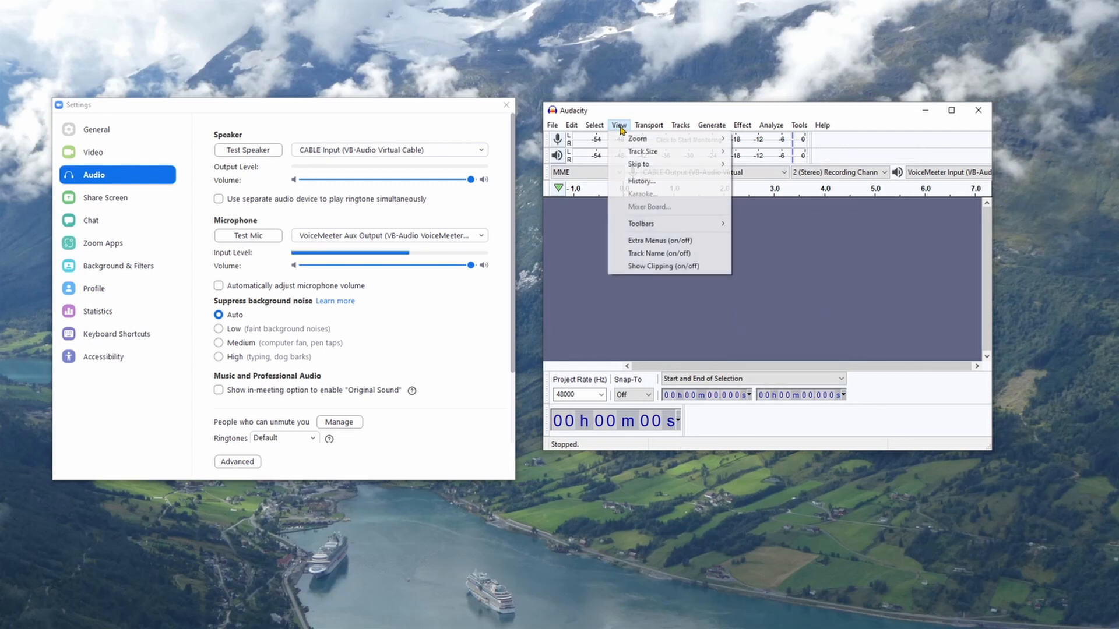
mouse_move(645, 227)
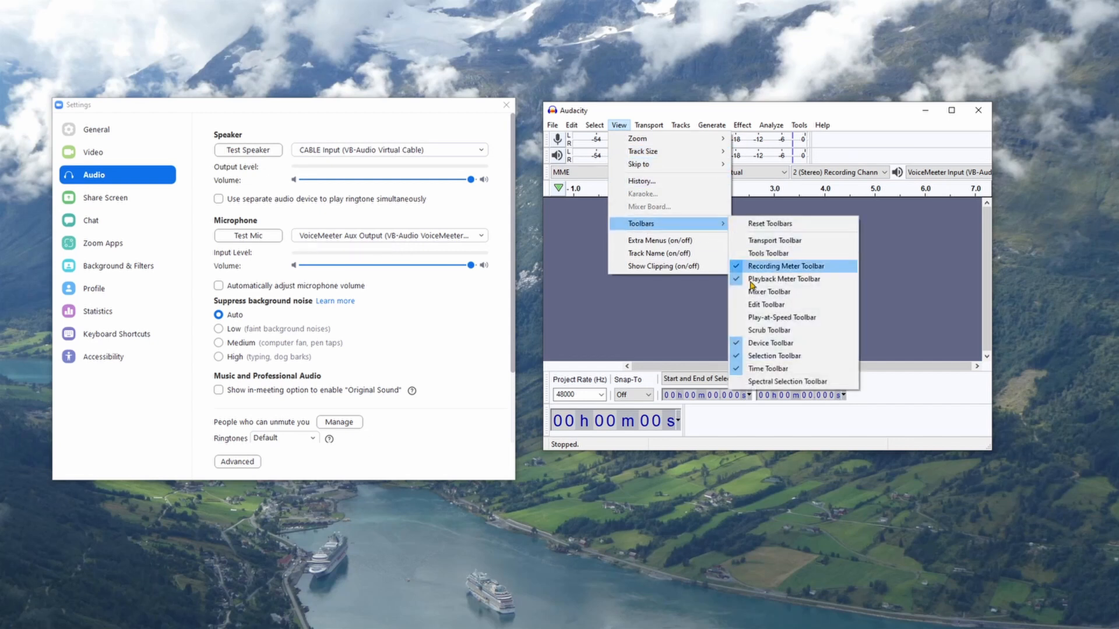
left_click(739, 343)
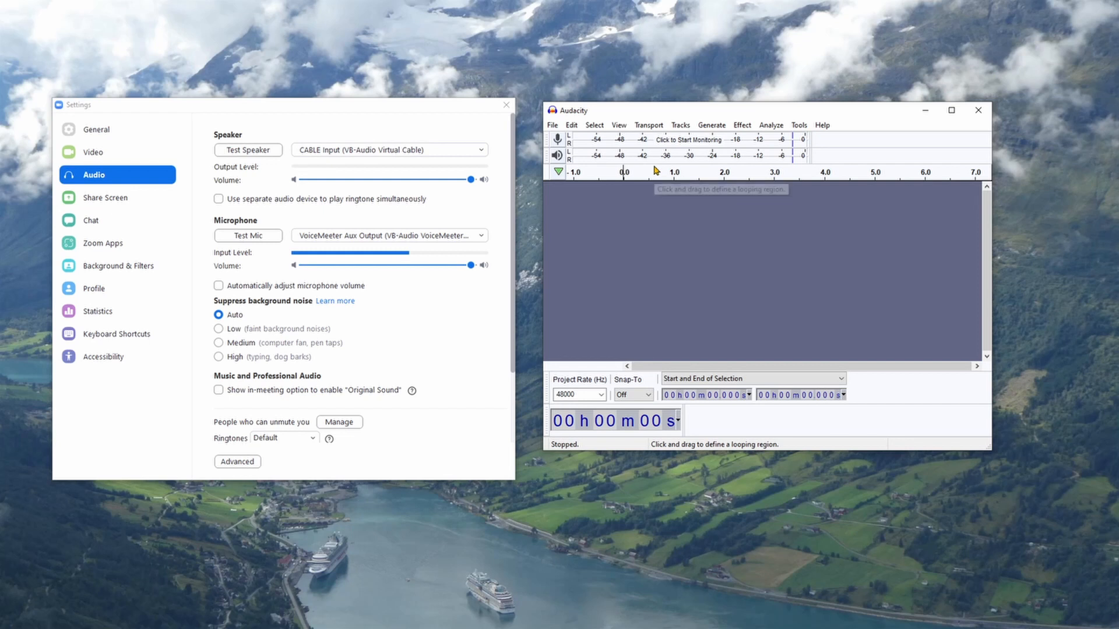
Step: Hide the Selection and Time toolbars, keeping only the Recording Meter and Playback Meter toolbars
left_click(619, 124)
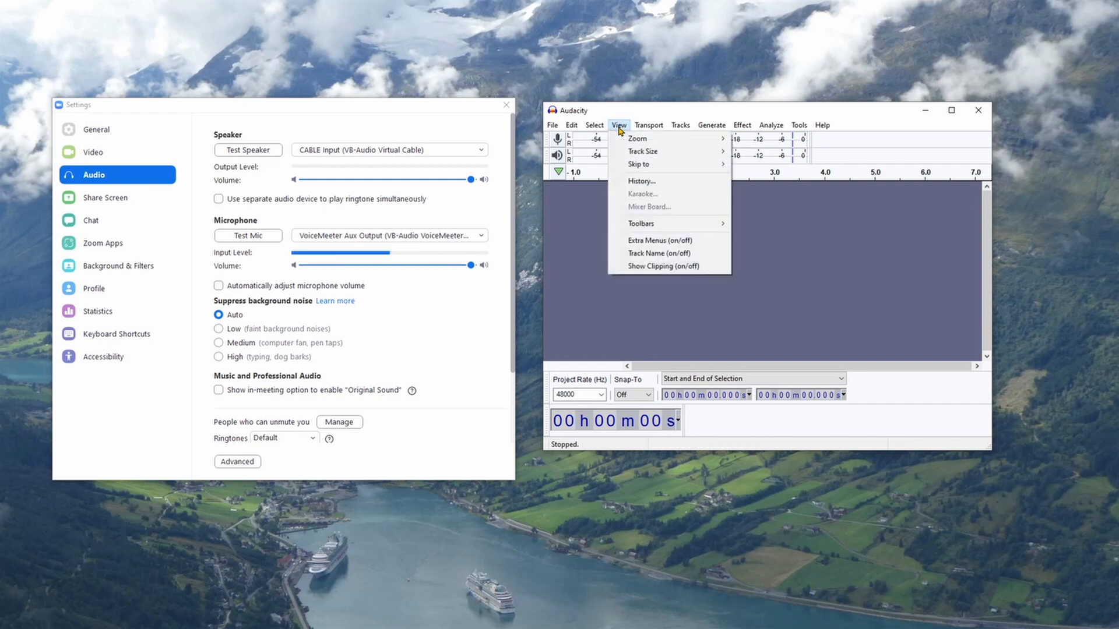
mouse_move(662, 224)
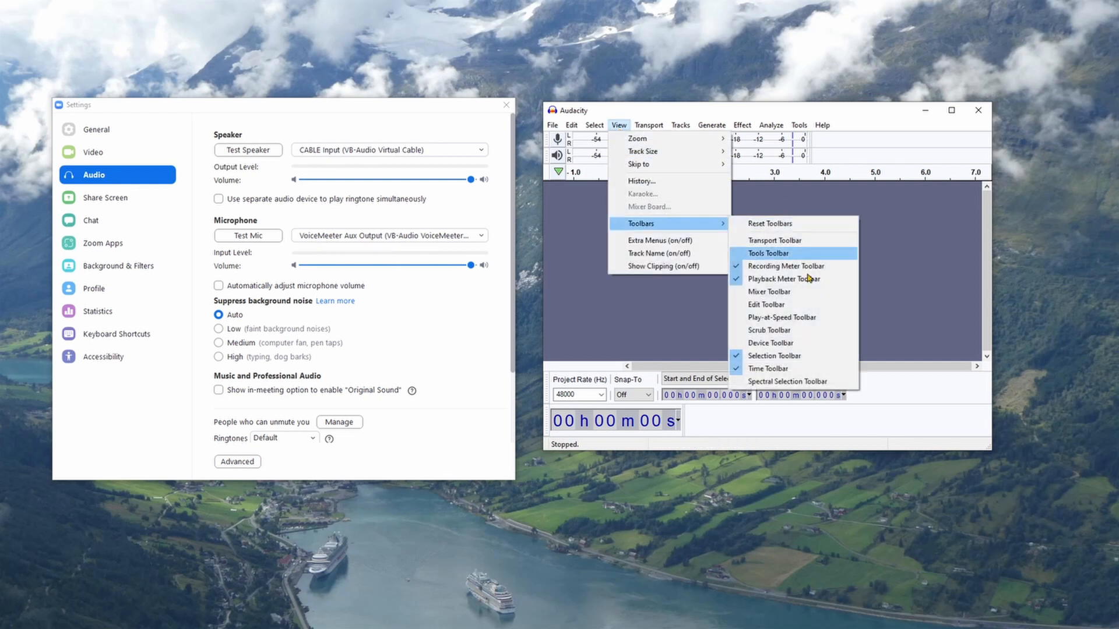
left_click(739, 356)
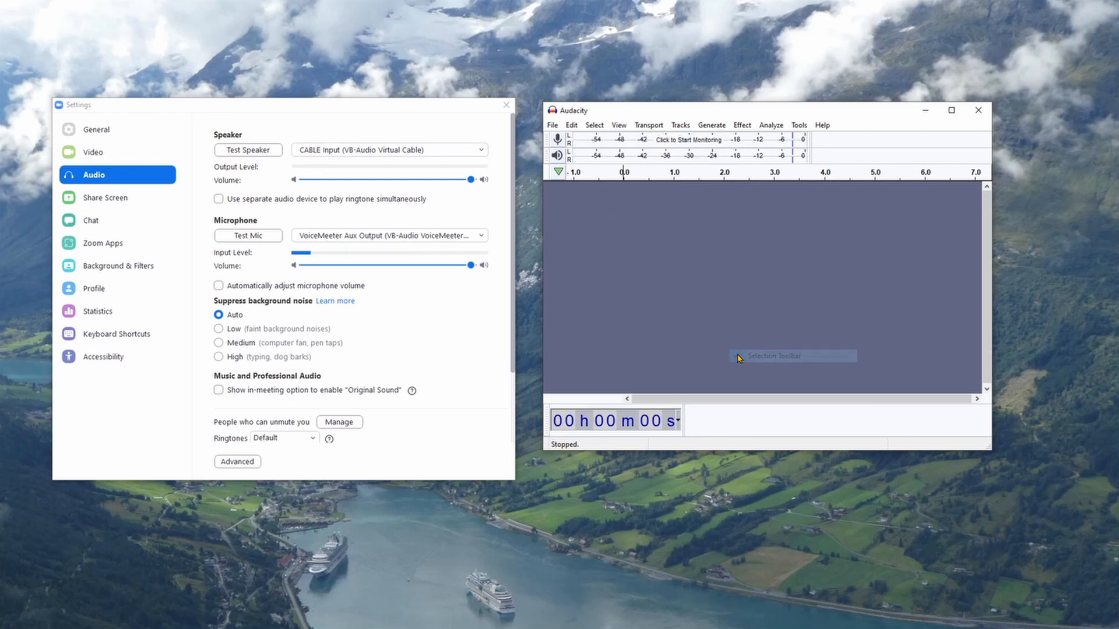
left_click(619, 125)
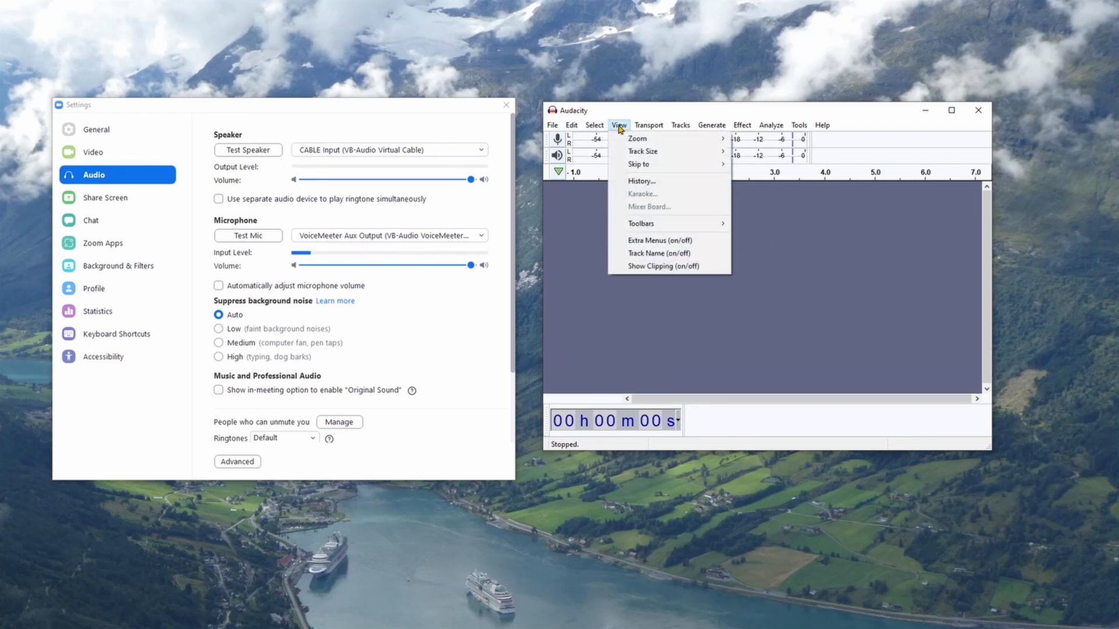
mouse_move(663, 224)
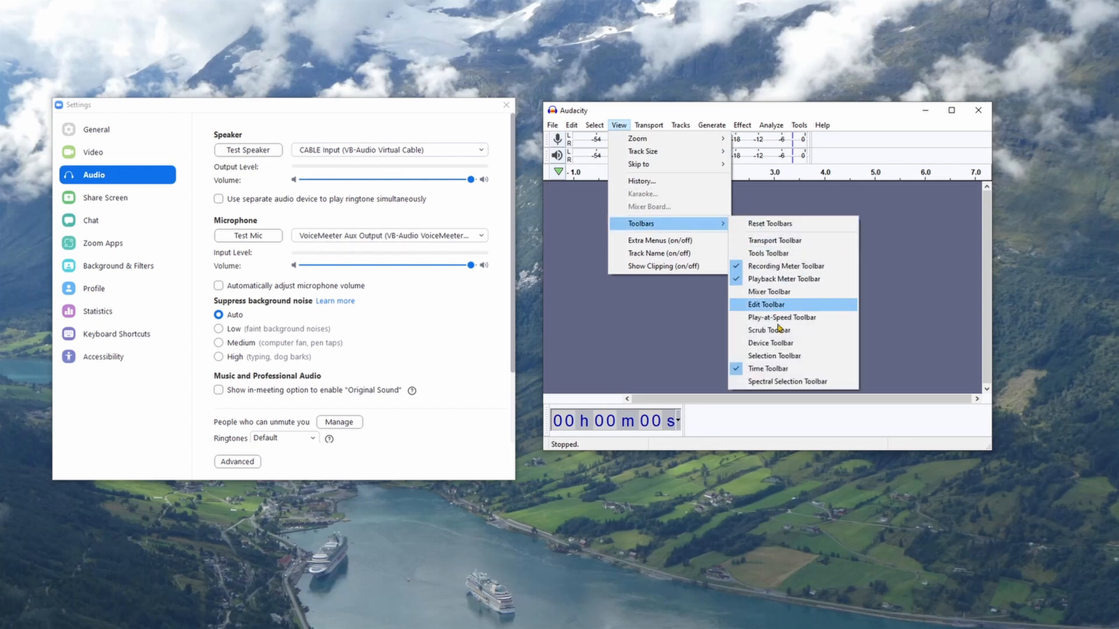
left_click(760, 369)
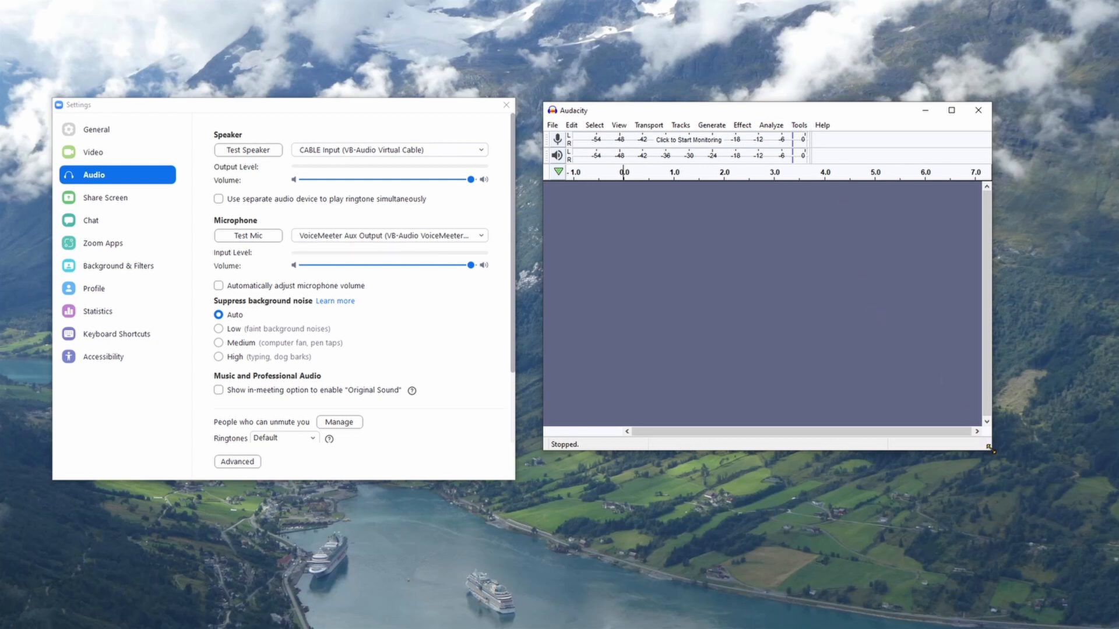
Step: Shrink the Audacity window to fit closely around the two meter toolbars and close the program
left_click_drag(991, 450, 839, 241)
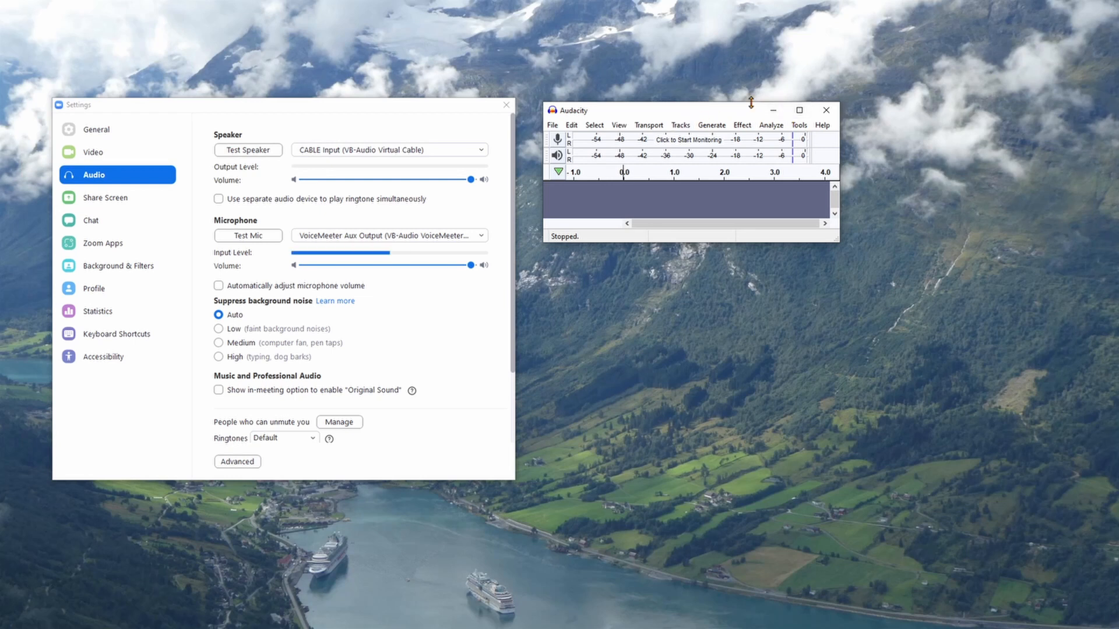
left_click(826, 112)
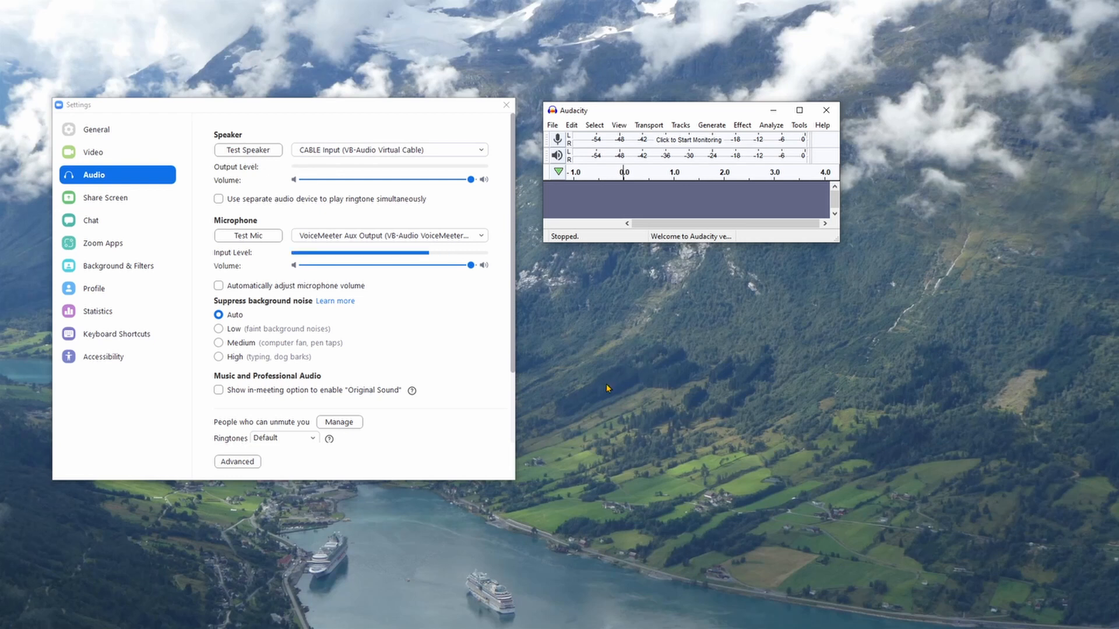
Step: Start Zoom's speaker test, monitor the recording level of its test sound in Audacity, and stop the monitoring
left_click(249, 153)
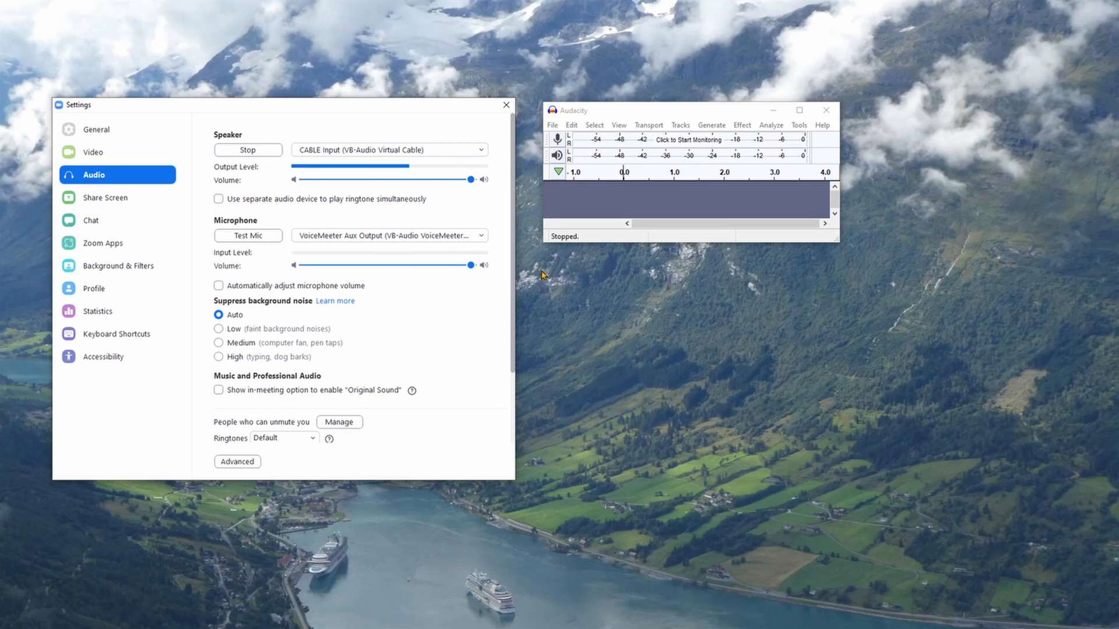
left_click(689, 147)
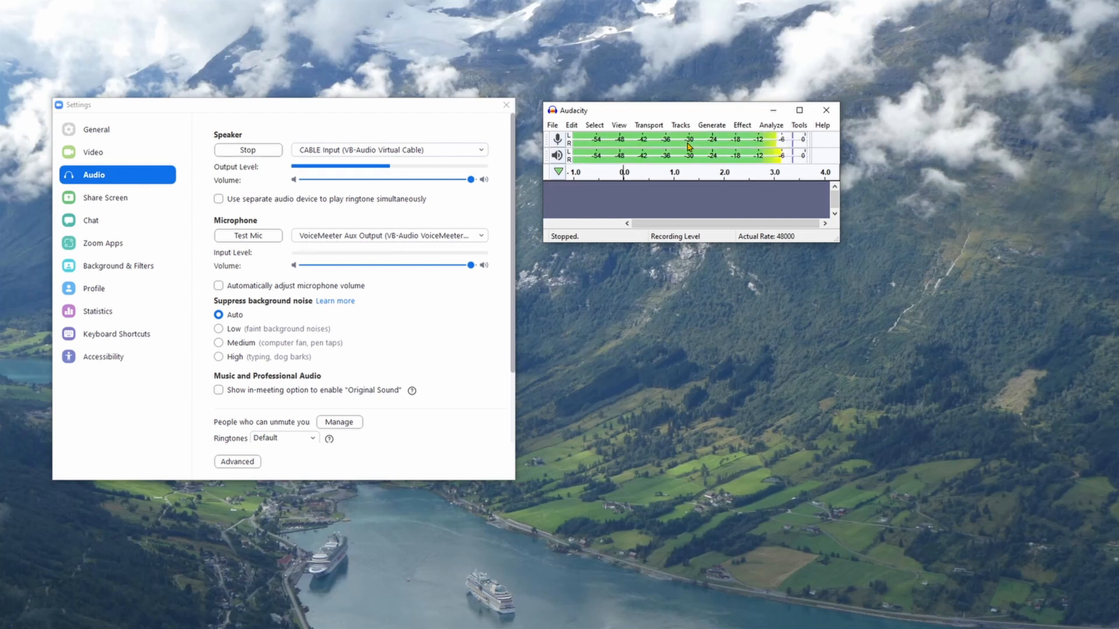
left_click(688, 142)
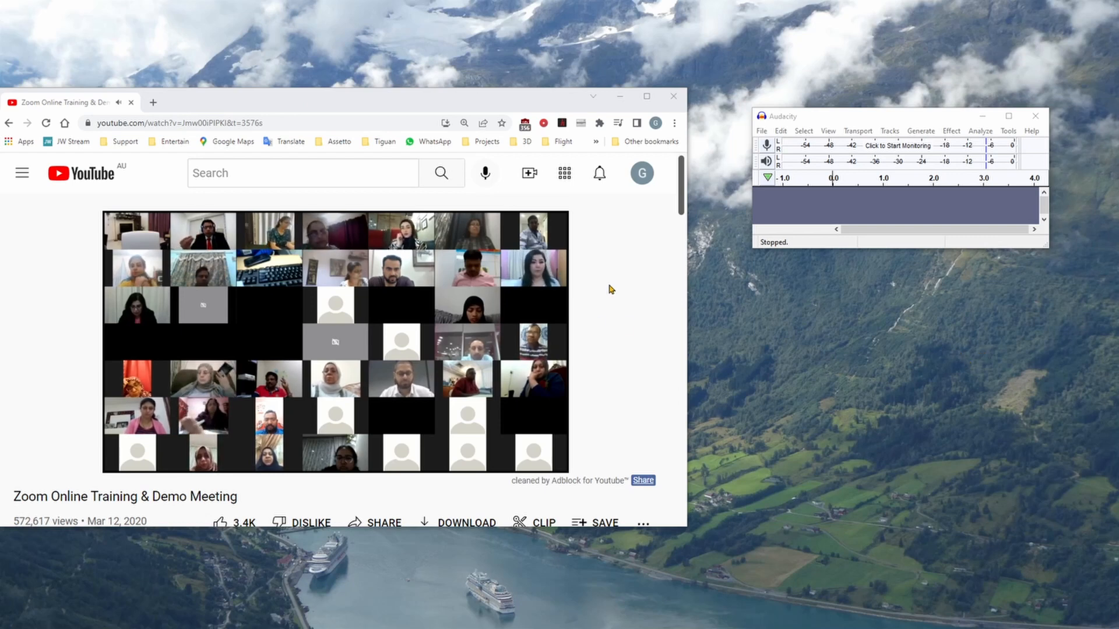
Step: Toggle Audacity's recording level monitoring on and off while the Zoom meeting video plays on YouTube to compare the audio
left_click(888, 150)
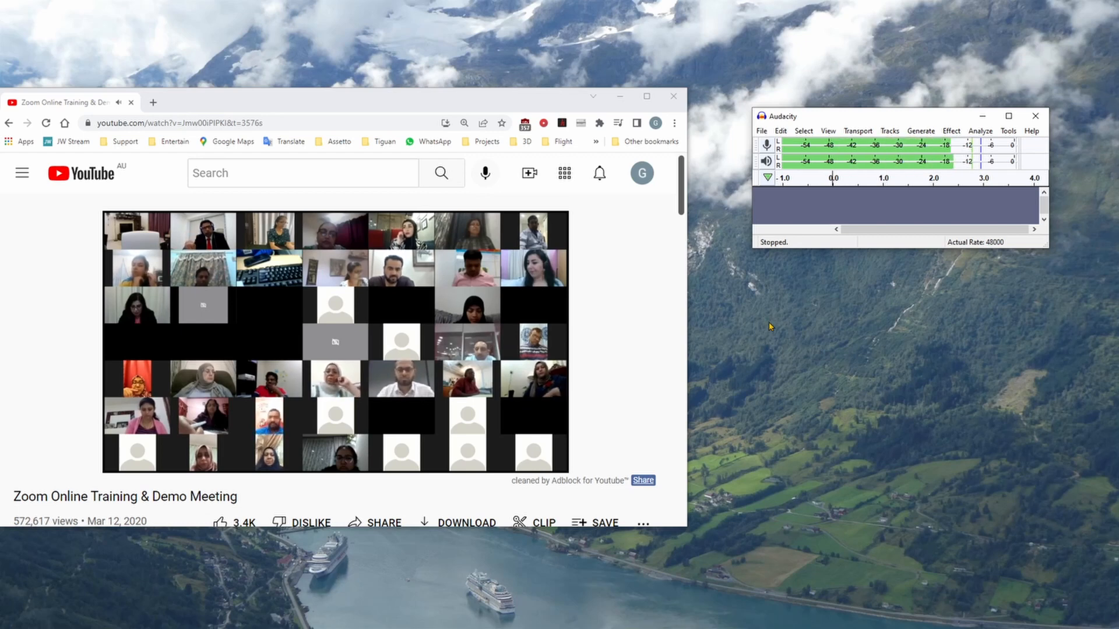
left_click(884, 150)
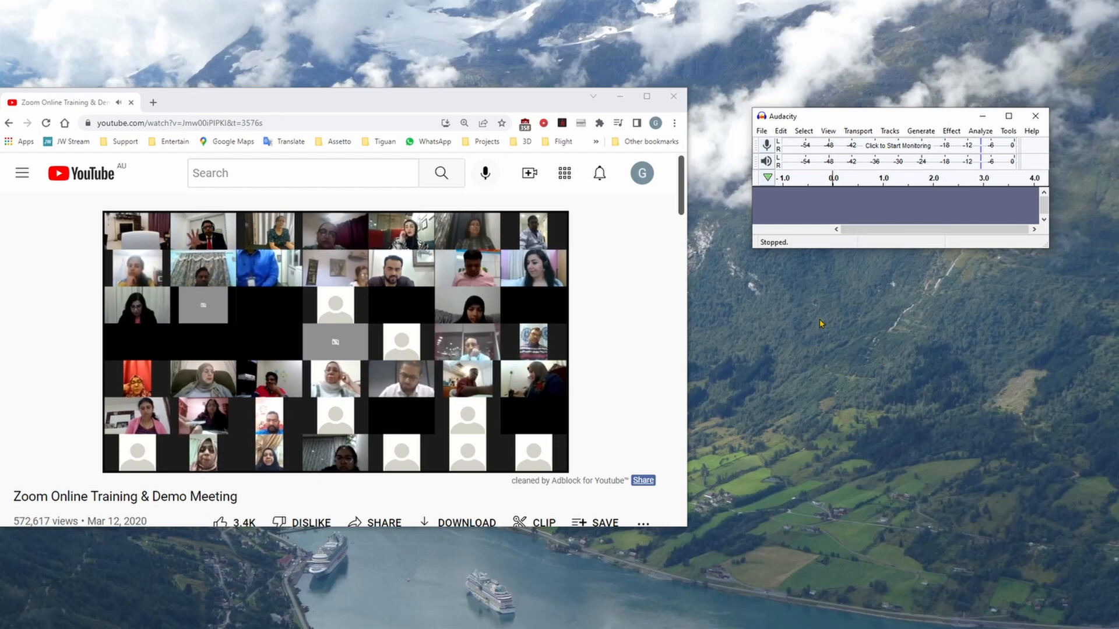
left_click(888, 150)
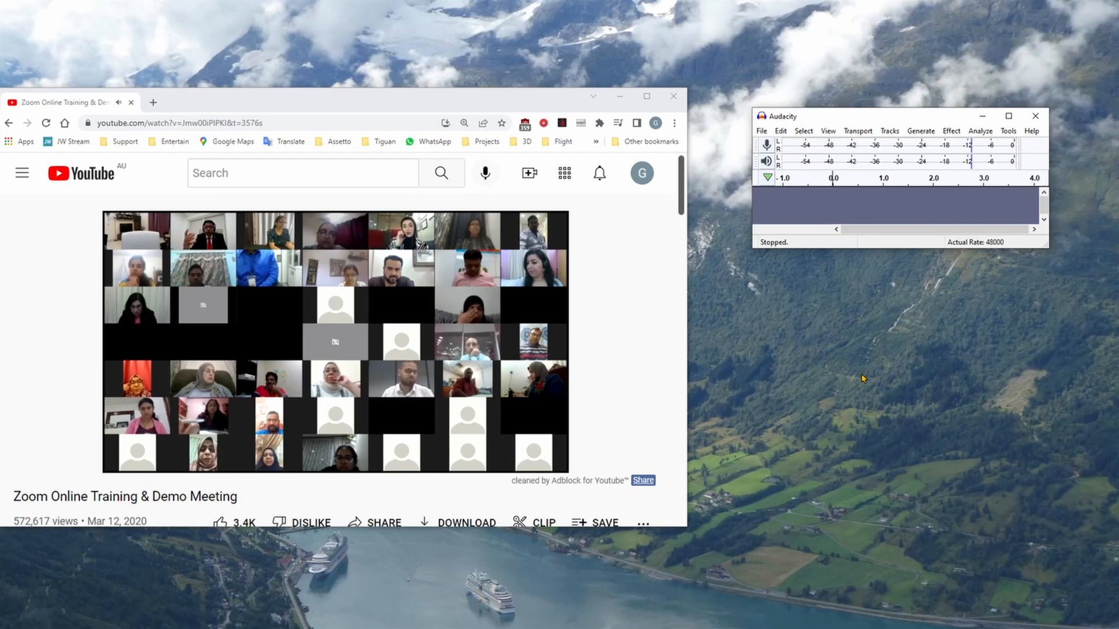
left_click(875, 146)
left_click(874, 148)
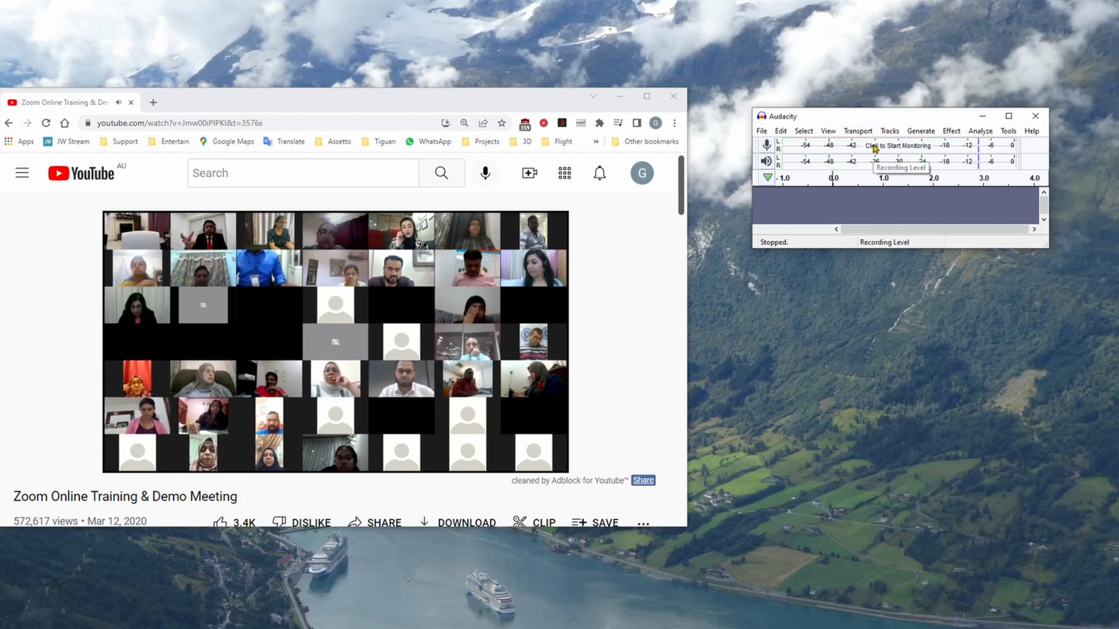